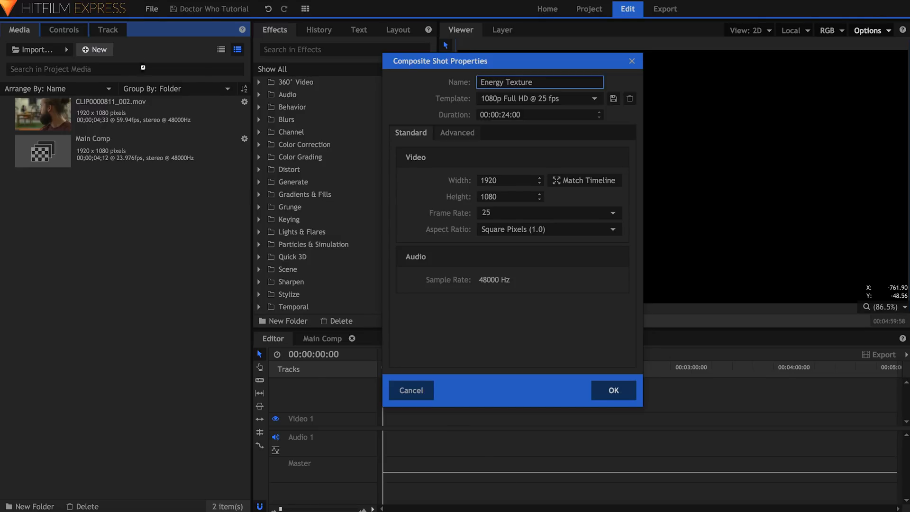
- Create the Energy Texture composite shot from the 1080p Full HD @ 25 fps template and add a 1920 x 1080 plane named Fractal
{"action": "key", "text": "Return"}
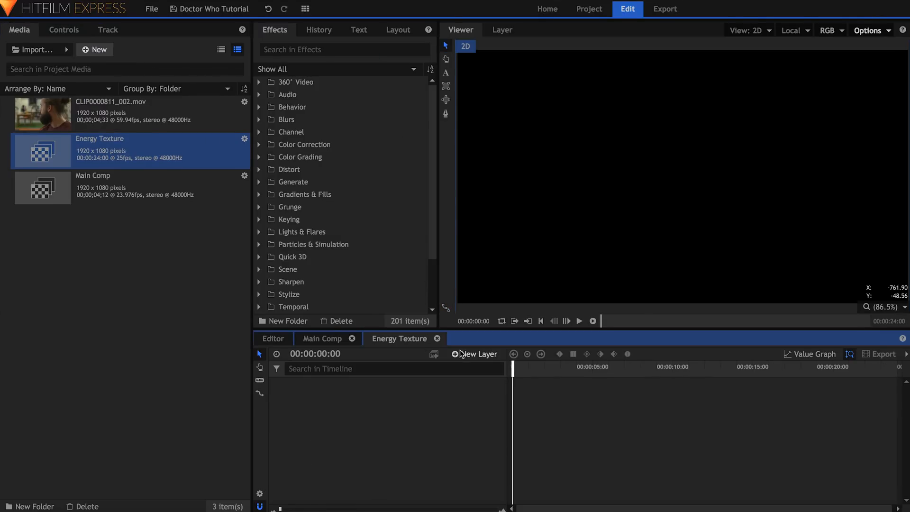
{"action": "left_click", "coordinate": [474, 355]}
{"action": "left_click", "coordinate": [479, 367]}
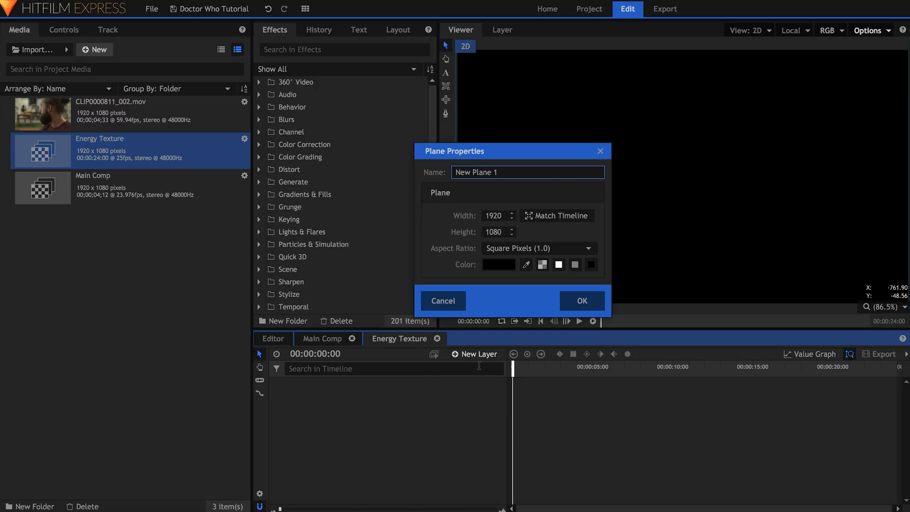
{"action": "key", "text": "Return"}
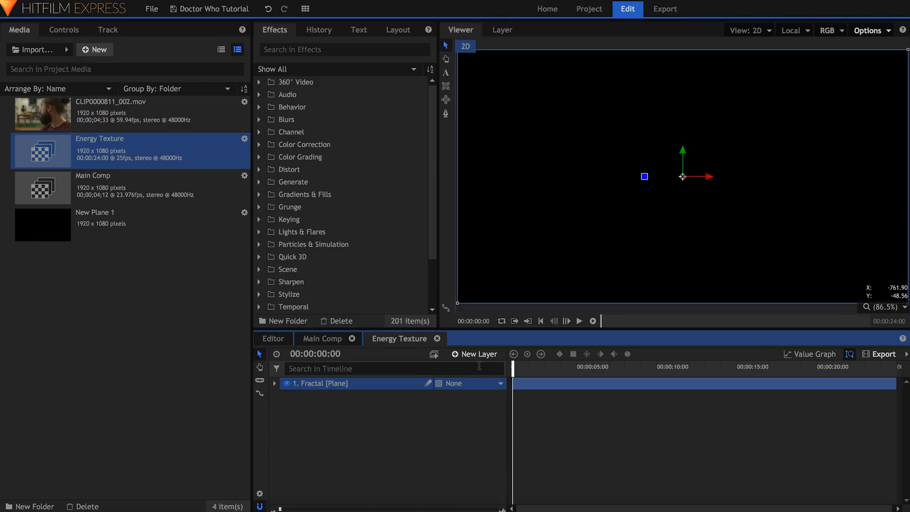
- Find the Fractal Noise effect and apply it to the Fractal plane
{"action": "left_click", "coordinate": [384, 49]}
{"action": "type", "text": "fra"}
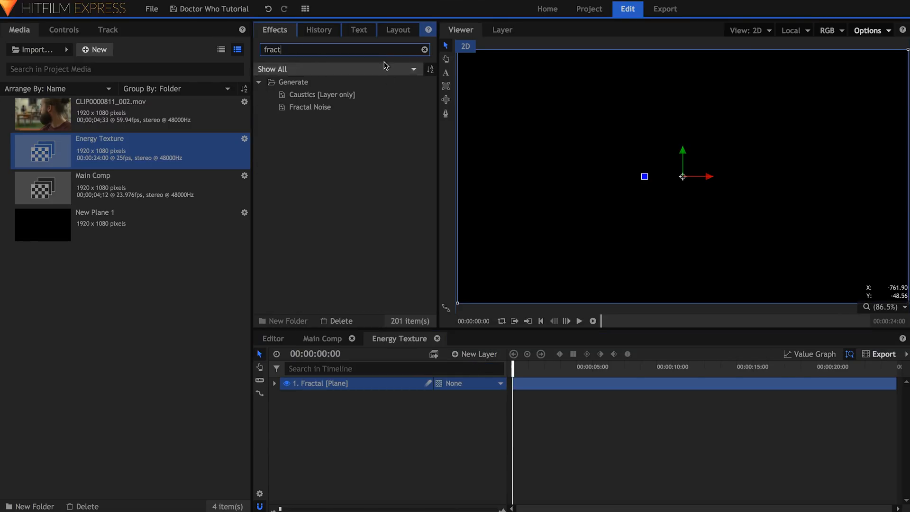
{"action": "type", "text": "ct"}
{"action": "left_click", "coordinate": [373, 108]}
{"action": "left_click_drag", "start_coordinate": [415, 386], "coordinate": [416, 386]}
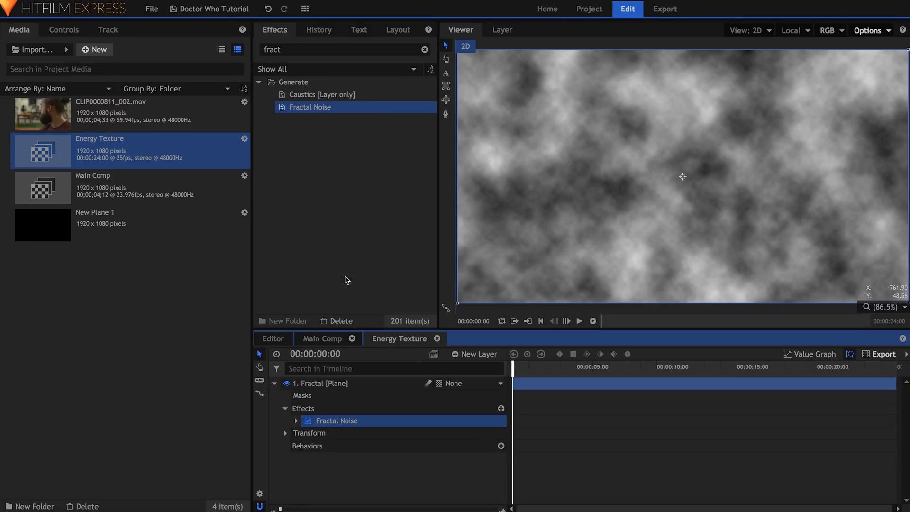
- Set the noise type of the plane's Fractal Noise effect to Energy
{"action": "left_click", "coordinate": [55, 34]}
{"action": "left_click", "coordinate": [16, 124]}
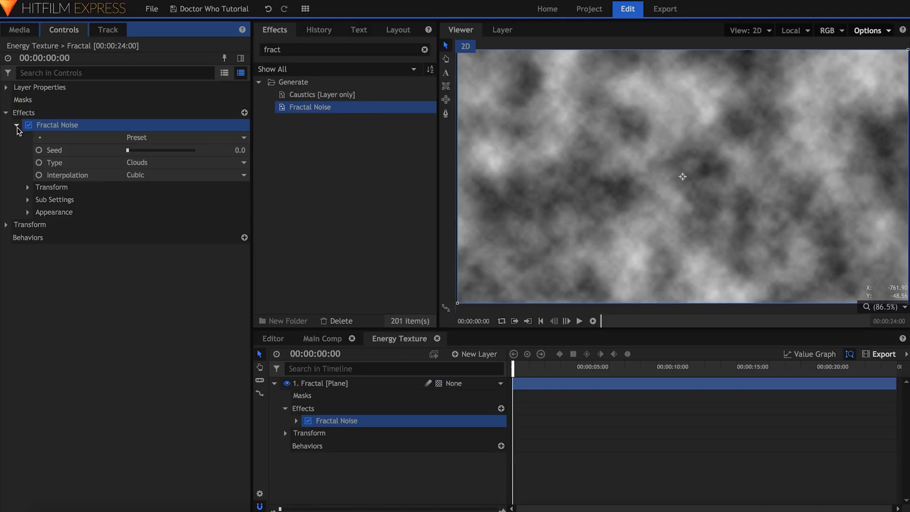
{"action": "left_click", "coordinate": [175, 164]}
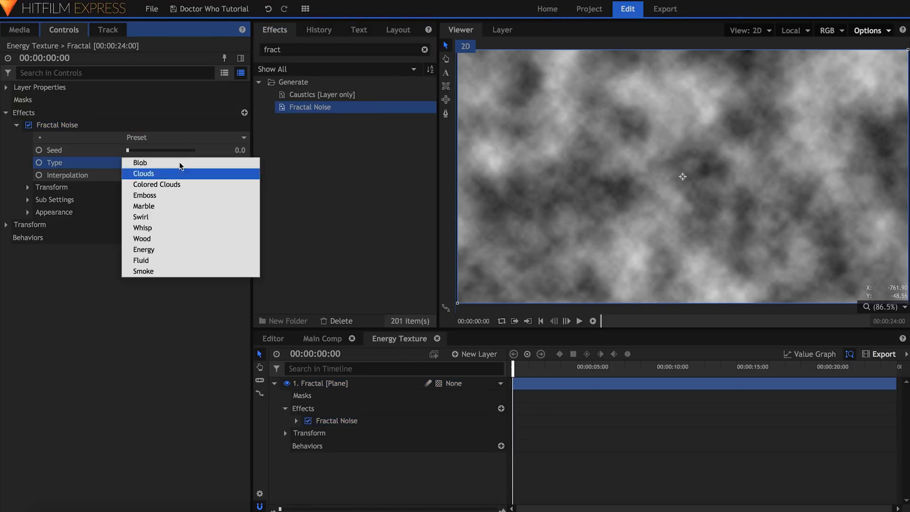
{"action": "left_click", "coordinate": [209, 251]}
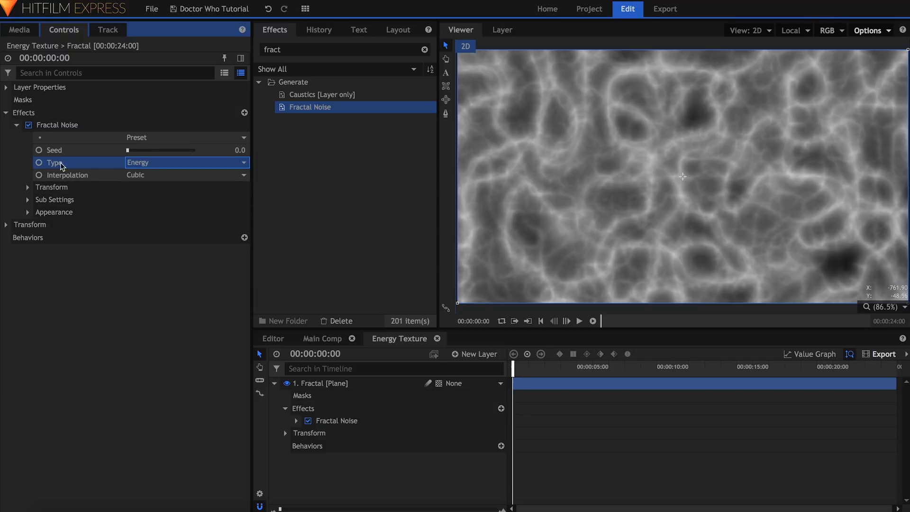
- Keyframe the Fractal Noise seed at 0.0 on the first frame and at 4.0 on the last frame, 00:00:23:24
{"action": "left_click", "coordinate": [40, 150]}
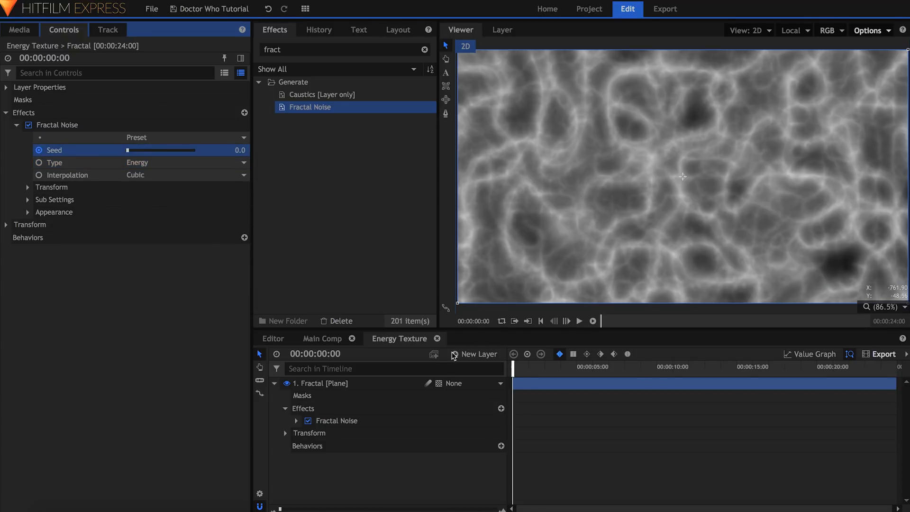
{"action": "left_click_drag", "start_coordinate": [521, 371], "coordinate": [903, 373]}
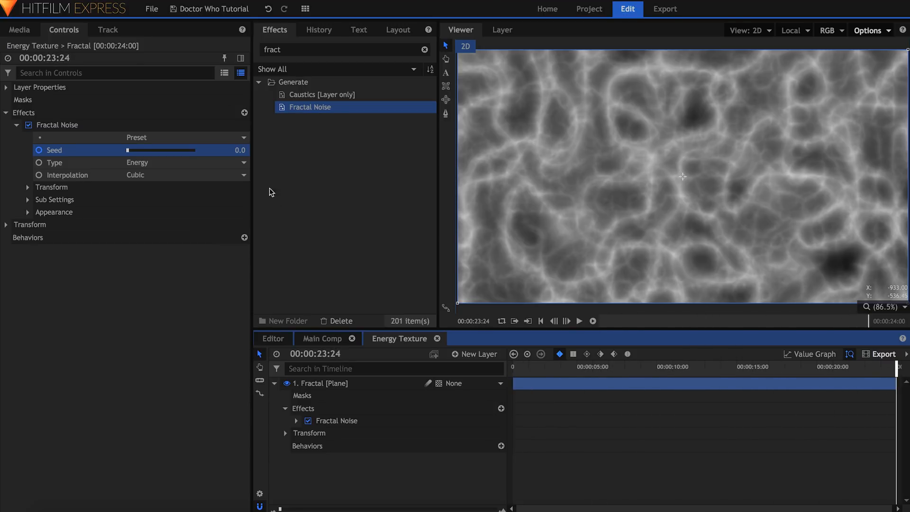
{"action": "left_click", "coordinate": [233, 150]}
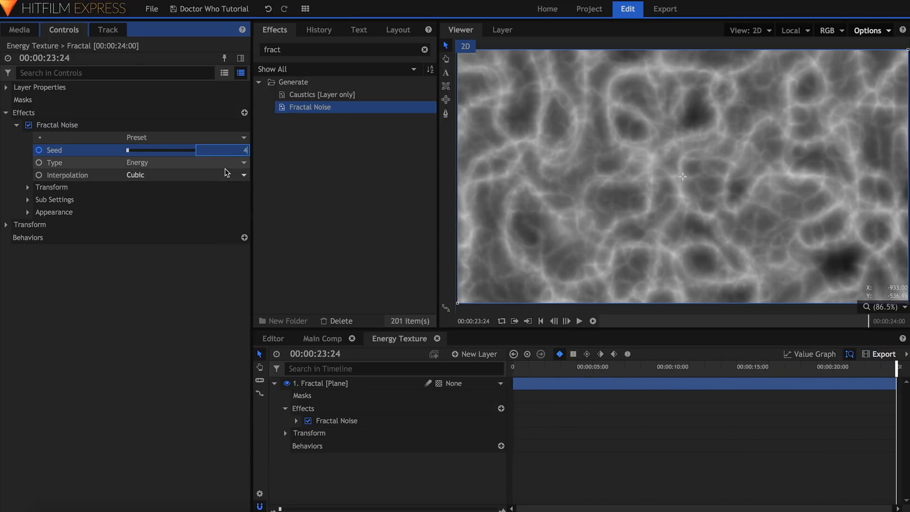
{"action": "key", "text": "Return"}
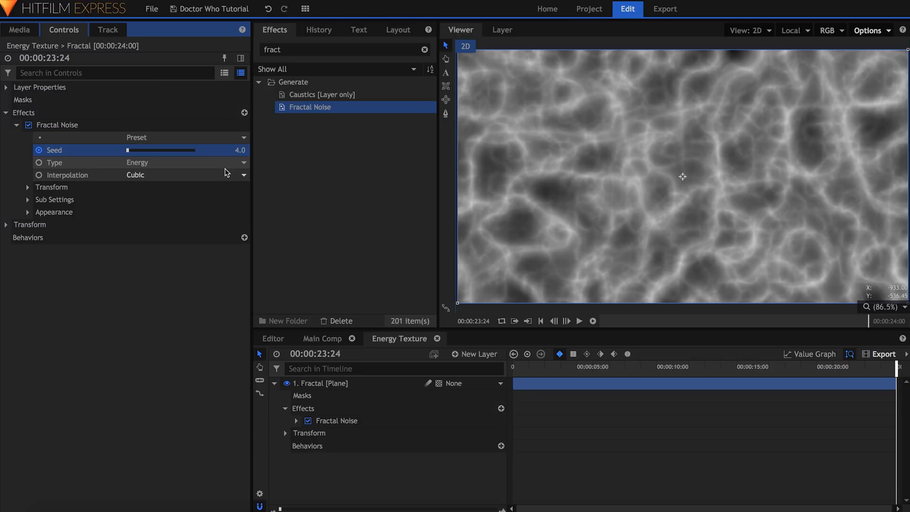
- Set the Fractal Noise scale to 90 px and play back the animated texture
{"action": "left_click", "coordinate": [28, 188]}
{"action": "mouse_move", "coordinate": [229, 239]}
{"action": "left_mouse_down"}
{"action": "mouse_move", "coordinate": [214, 239]}
{"action": "mouse_move", "coordinate": [238, 239]}
{"action": "left_mouse_up"}
{"action": "key", "text": "space"}
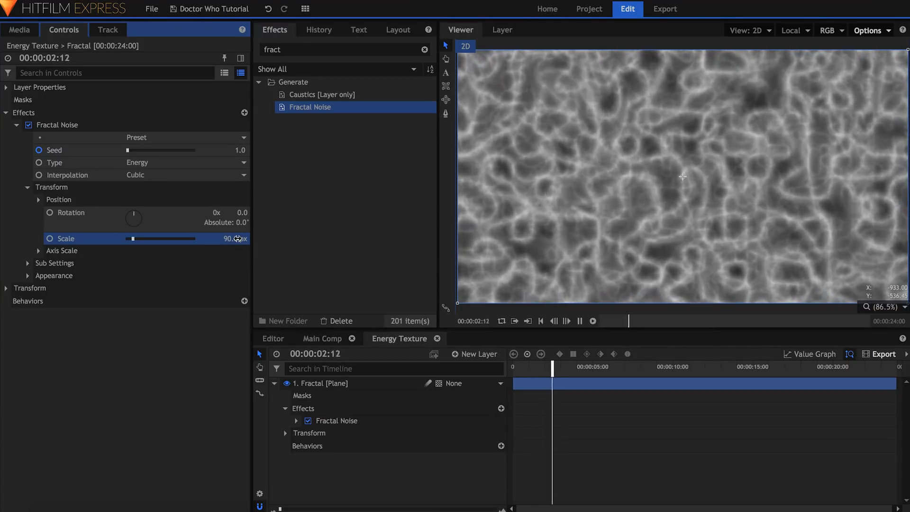
{"action": "key", "text": "space"}
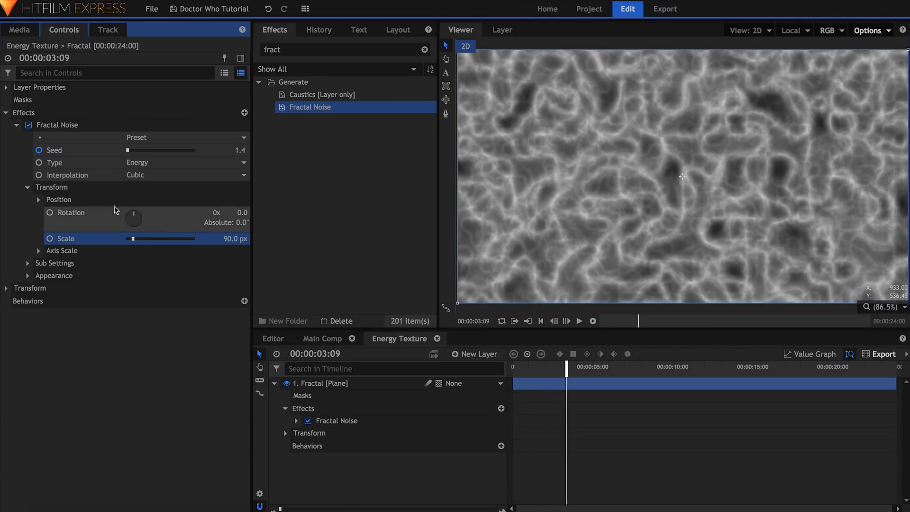
- Duplicate the Fractal Noise effect and give the copy the Starfield preset
{"action": "left_click", "coordinate": [18, 125]}
{"action": "right_click", "coordinate": [87, 132]}
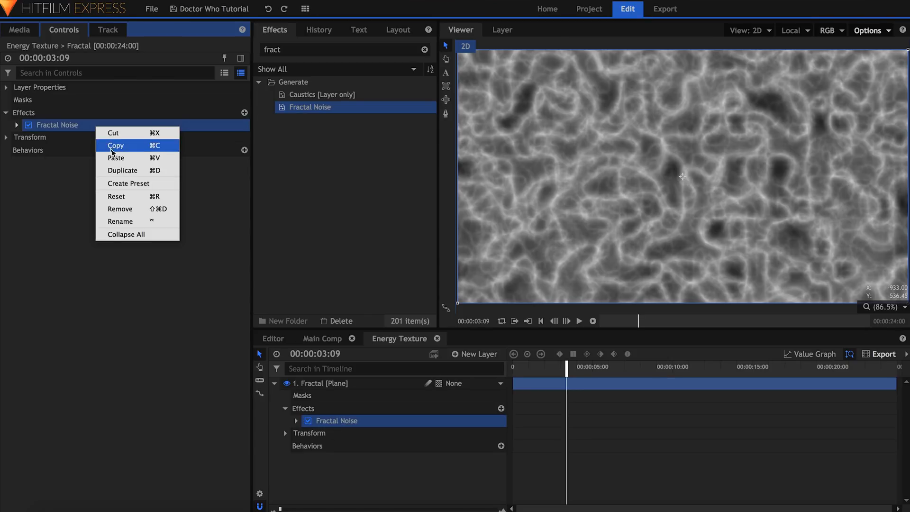
{"action": "left_click", "coordinate": [166, 175]}
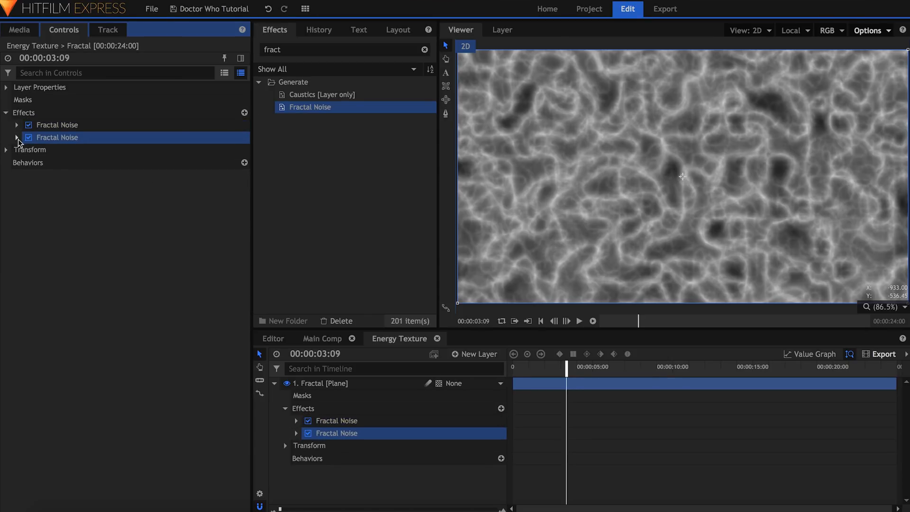
{"action": "left_click", "coordinate": [16, 138]}
{"action": "left_click", "coordinate": [166, 150]}
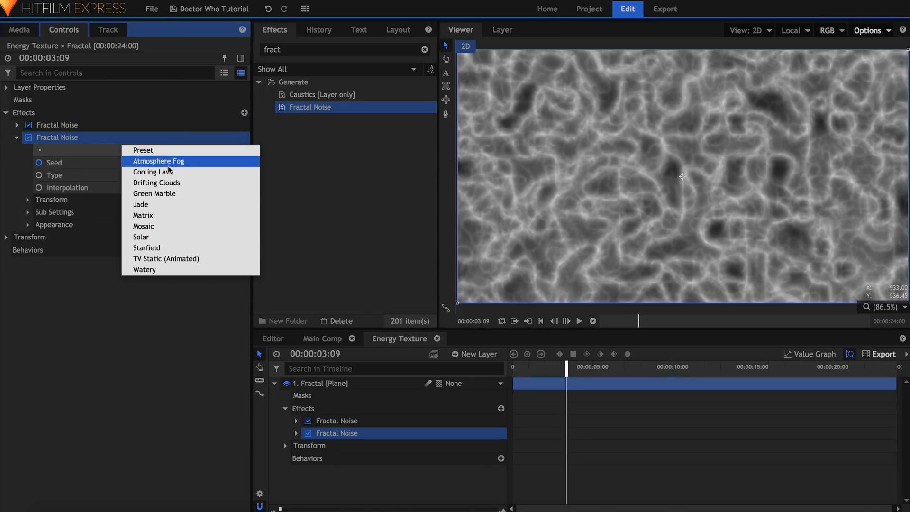
{"action": "left_click", "coordinate": [180, 249]}
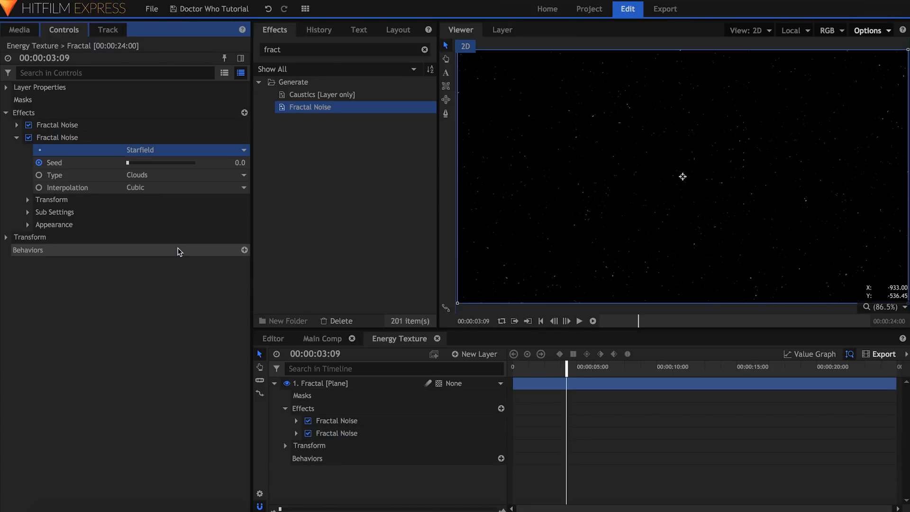
- Set the blend mode of the second Fractal Noise effect to Screen
{"action": "left_click", "coordinate": [28, 225]}
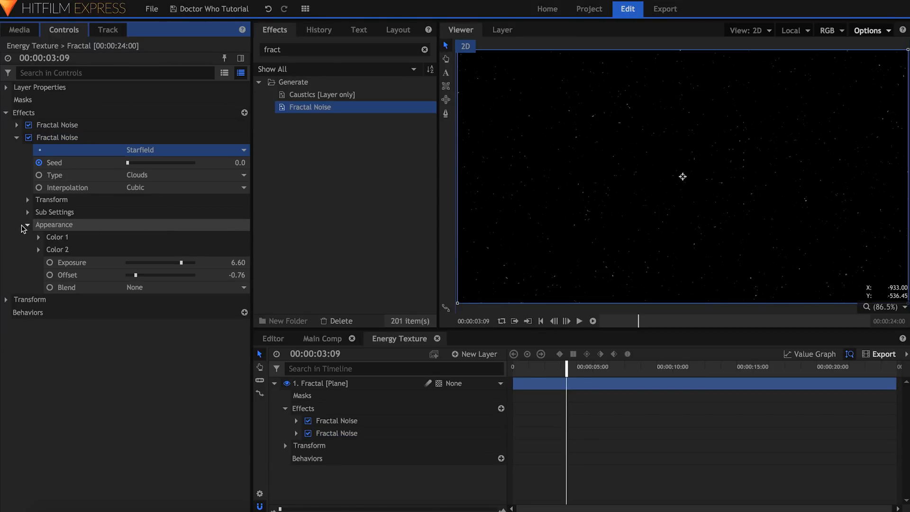
{"action": "left_click", "coordinate": [177, 288]}
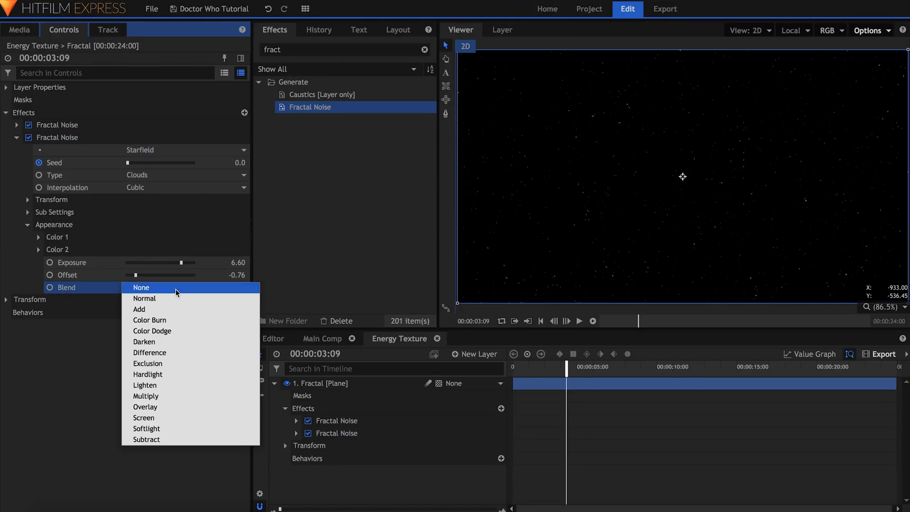
{"action": "left_click", "coordinate": [193, 419]}
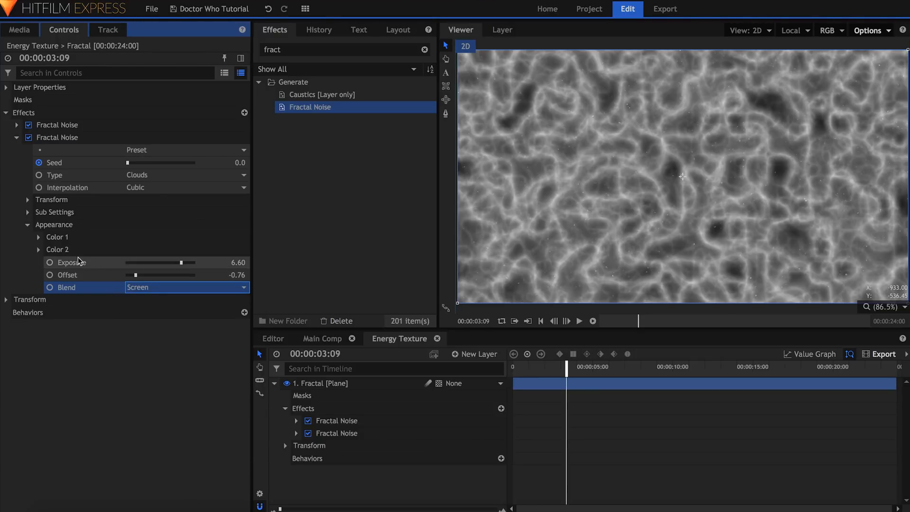
- Keyframe the second Fractal Noise's scale at 7.5 px on the first frame and 21.5 px on the last, and play back the result
{"action": "left_click", "coordinate": [28, 201]}
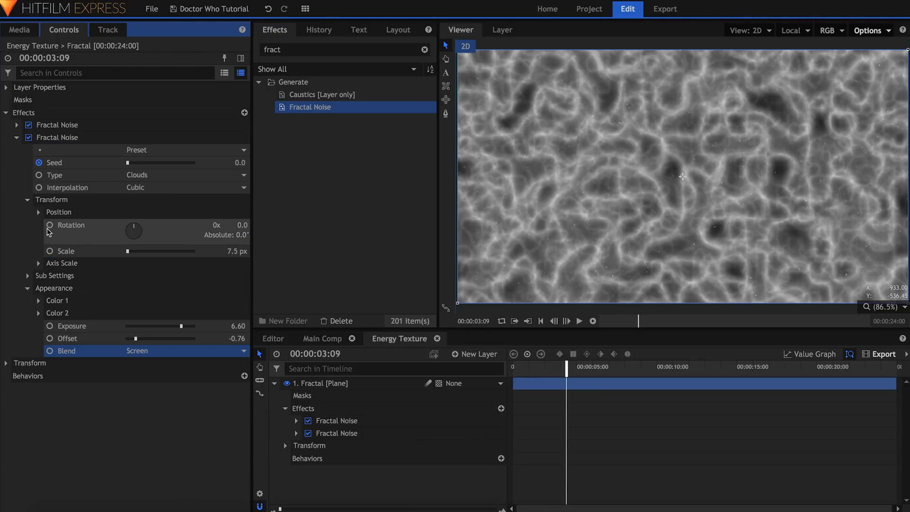
{"action": "key", "text": "Home"}
{"action": "left_click", "coordinate": [50, 251]}
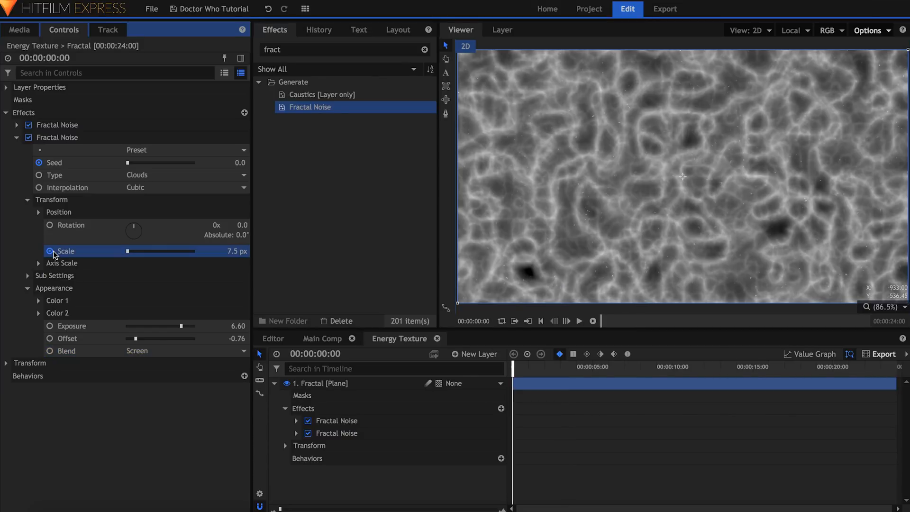
{"action": "left_click_drag", "start_coordinate": [759, 374], "coordinate": [908, 376]}
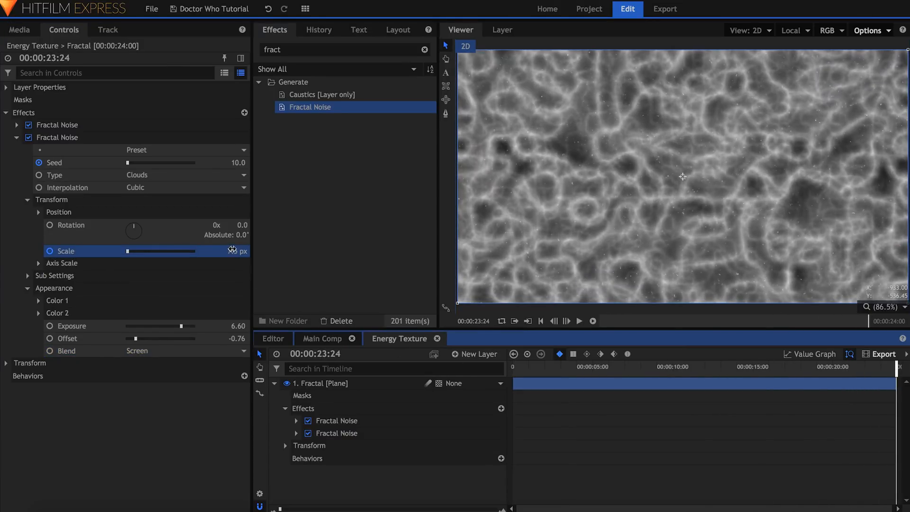
{"action": "left_click_drag", "start_coordinate": [232, 249], "coordinate": [235, 249]}
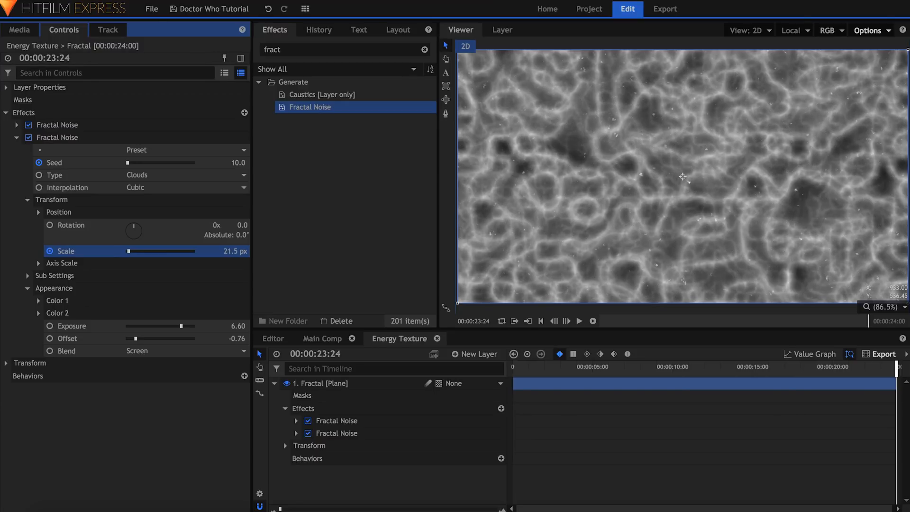
{"action": "key", "text": "Home"}
{"action": "key", "text": "space"}
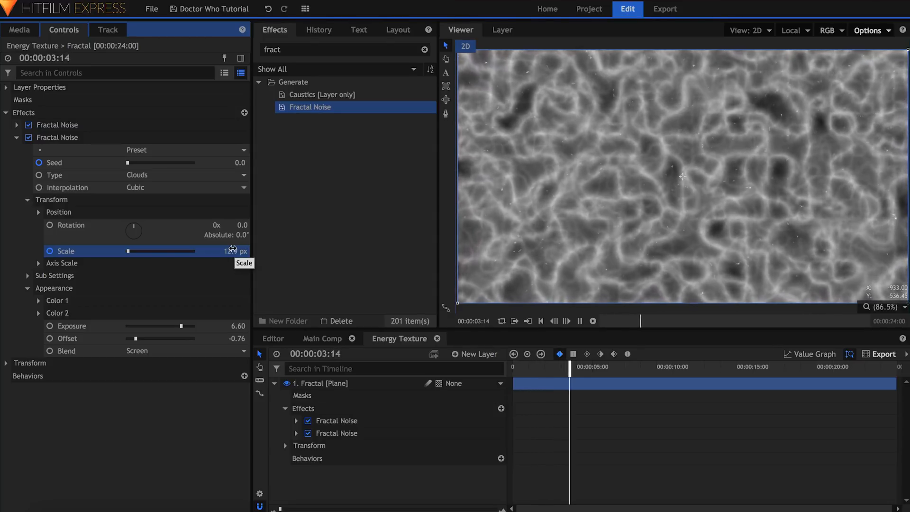
{"action": "key", "text": "space"}
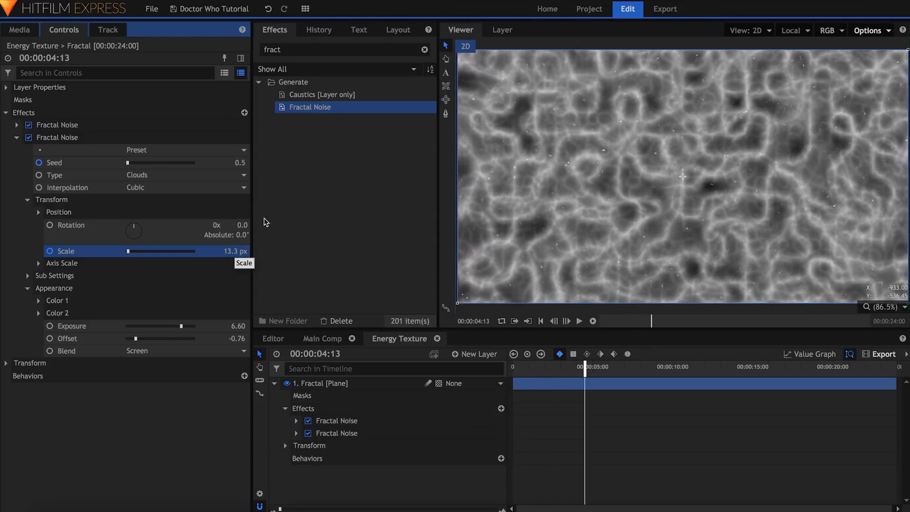
- Find the Spherical Warp effect and add it below both Fractal Noise effects on the Fractal plane
{"action": "double_click", "coordinate": [302, 49]}
{"action": "type", "text": "spher"}
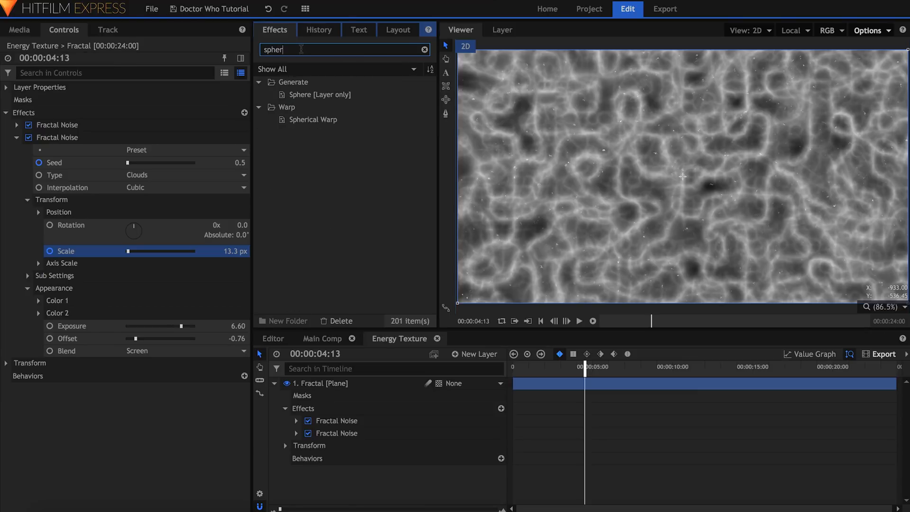
{"action": "left_click_drag", "start_coordinate": [337, 119], "coordinate": [178, 312]}
{"action": "left_click", "coordinate": [17, 137]}
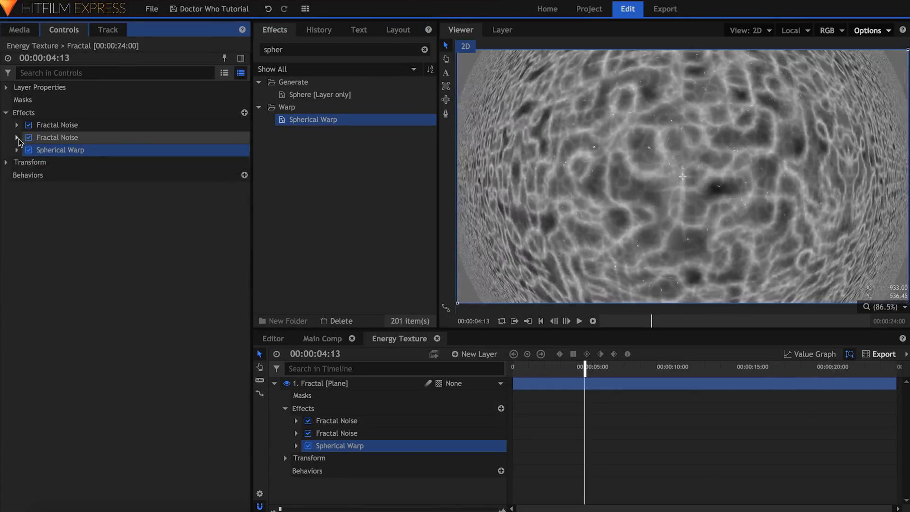
- Set the Spherical Warp amount to -100 and move its center about 200 px to the right of the frame's middle
{"action": "left_click", "coordinate": [16, 150]}
{"action": "left_click_drag", "start_coordinate": [177, 175], "coordinate": [126, 177]}
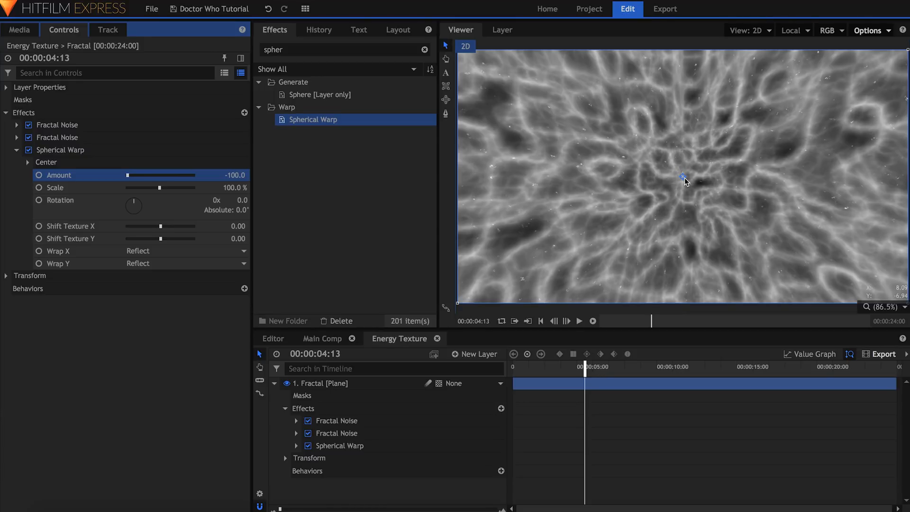
{"action": "left_click_drag", "start_coordinate": [685, 179], "coordinate": [732, 179]}
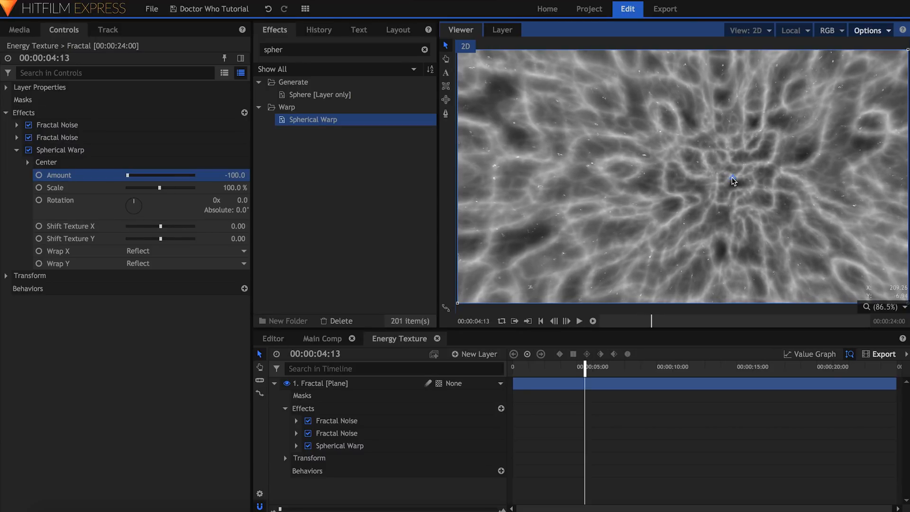
{"action": "left_click", "coordinate": [16, 150]}
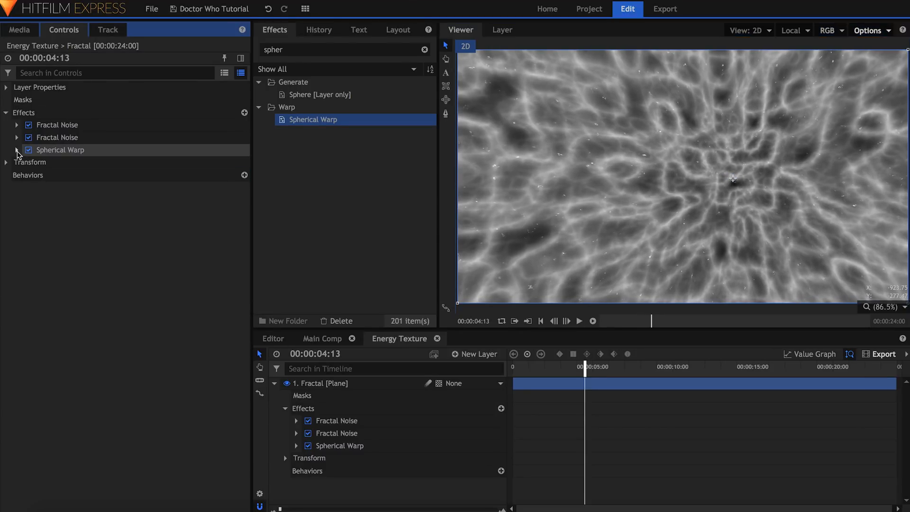
- Duplicate the Spherical Warp effect and play back the strengthened warp
{"action": "right_click", "coordinate": [102, 152]}
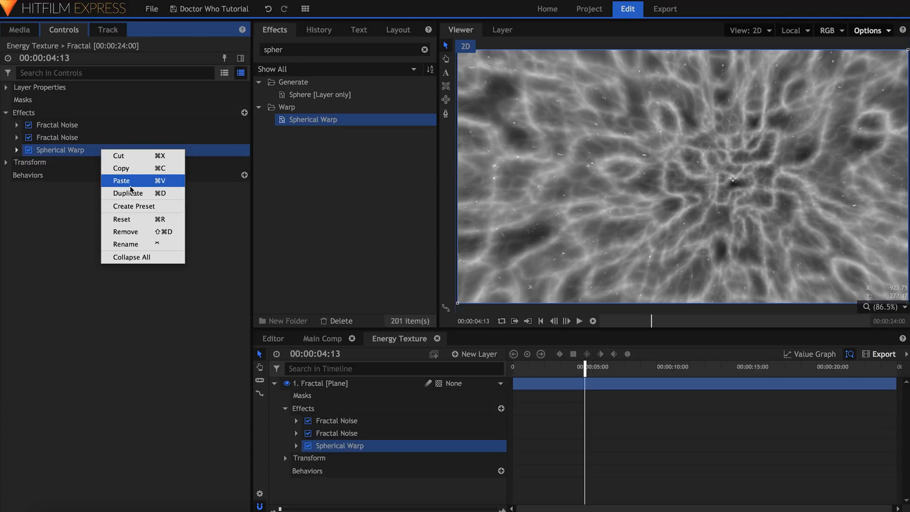
{"action": "left_click", "coordinate": [141, 194]}
{"action": "left_click", "coordinate": [143, 205]}
{"action": "key", "text": "space"}
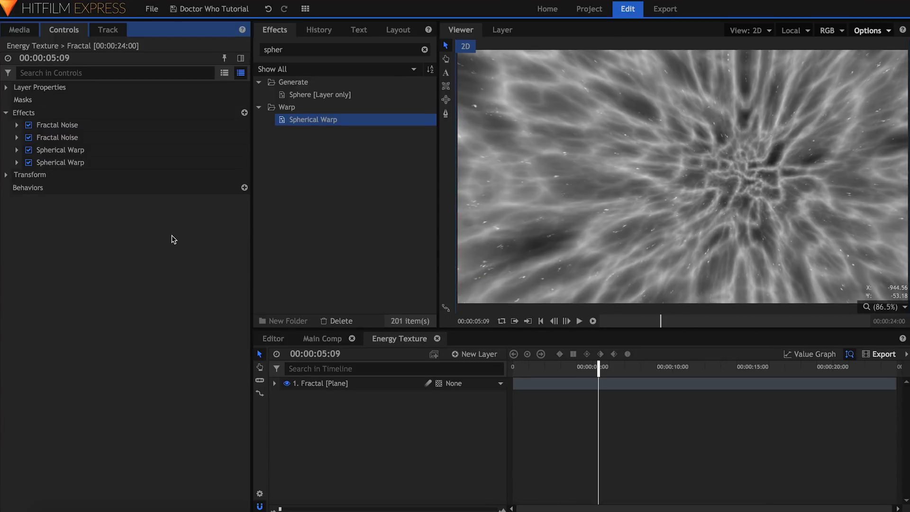
- Rename the first Fractal Noise effect "Energy Fractal Noise" and the second "Specks Fractal Noise"
{"action": "left_click", "coordinate": [114, 126]}
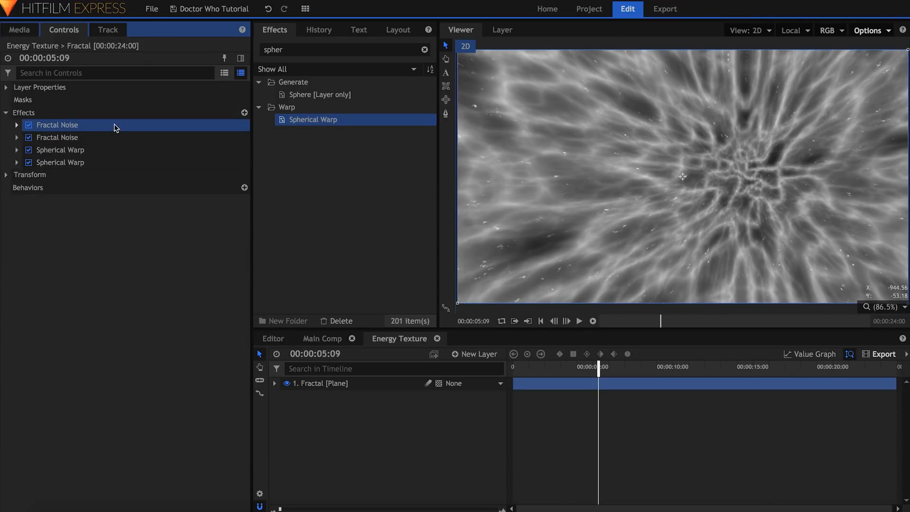
{"action": "left_click", "coordinate": [115, 127]}
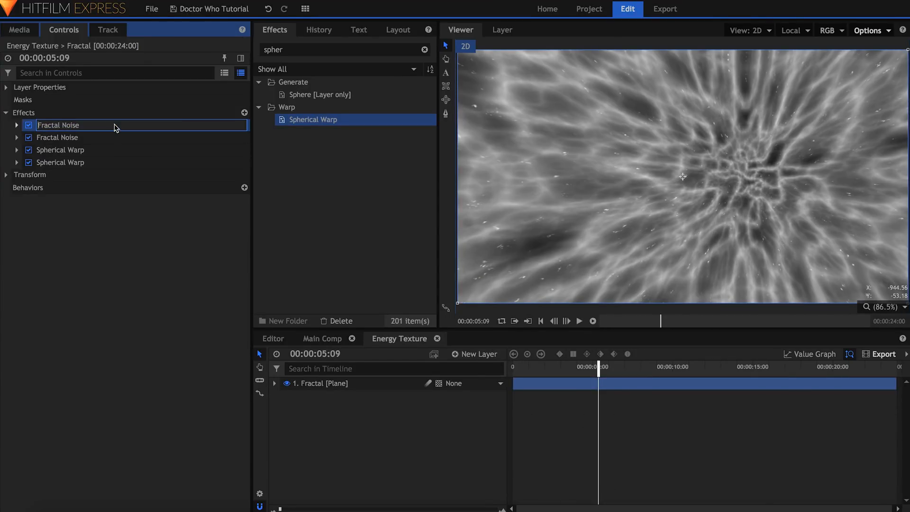
{"action": "type", "text": "Energy"}
{"action": "key", "text": "Return"}
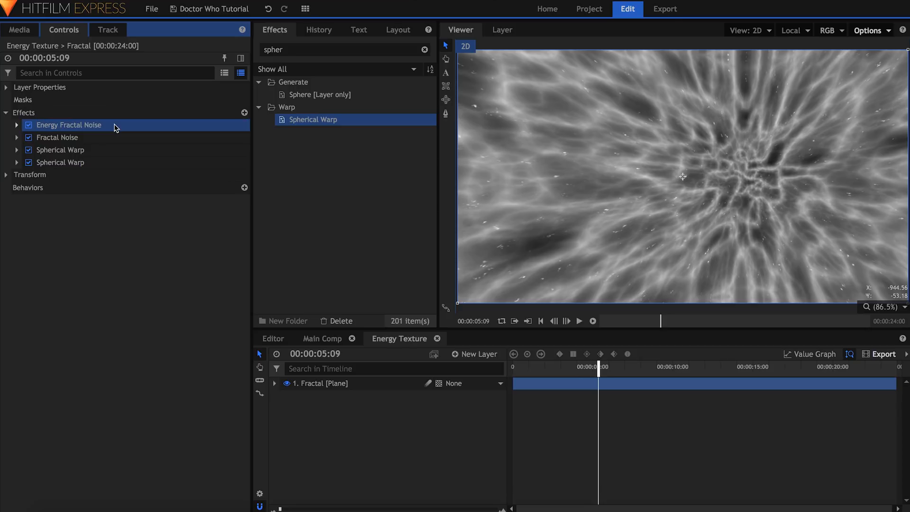
{"action": "left_click", "coordinate": [115, 137]}
{"action": "left_click", "coordinate": [116, 138]}
{"action": "type", "text": "Specks"}
{"action": "key", "text": "Return"}
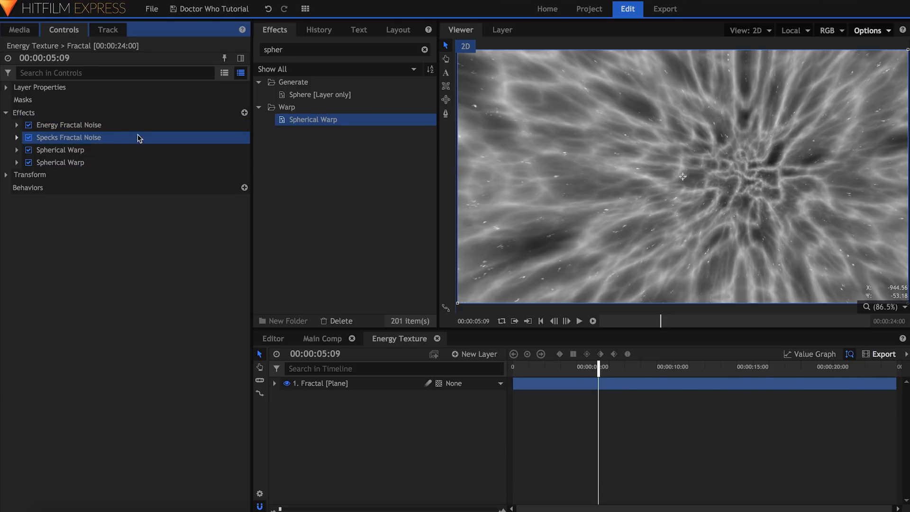
- Find the Levels Histogram effect and add it below both Spherical Warp effects on the Fractal plane
{"action": "double_click", "coordinate": [297, 50]}
{"action": "type", "text": "histo"}
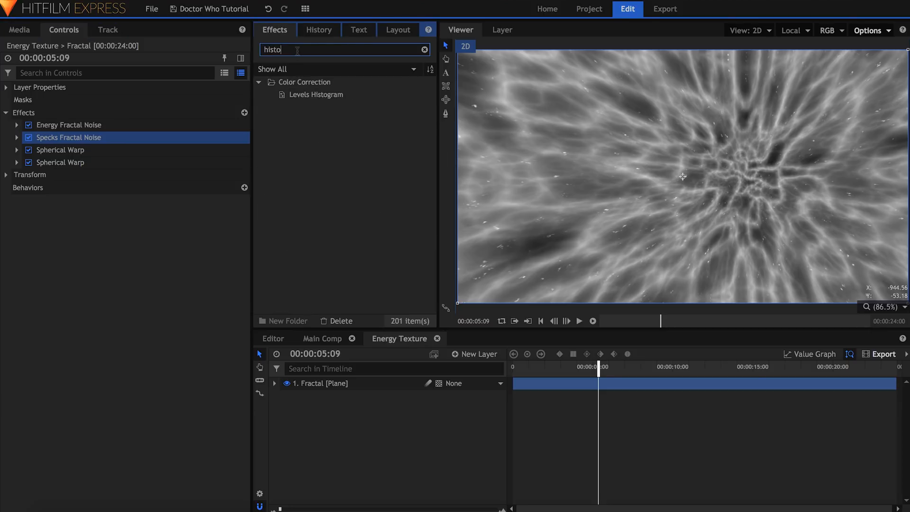
{"action": "left_click_drag", "start_coordinate": [335, 96], "coordinate": [143, 168]}
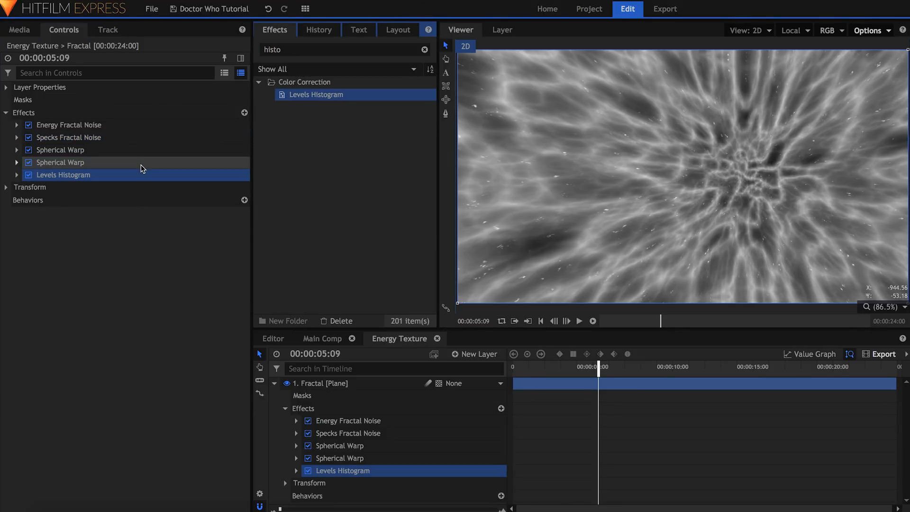
{"action": "left_click", "coordinate": [275, 384]}
- Rename the Fractal plane layer "Red Fractal"
{"action": "right_click", "coordinate": [372, 383]}
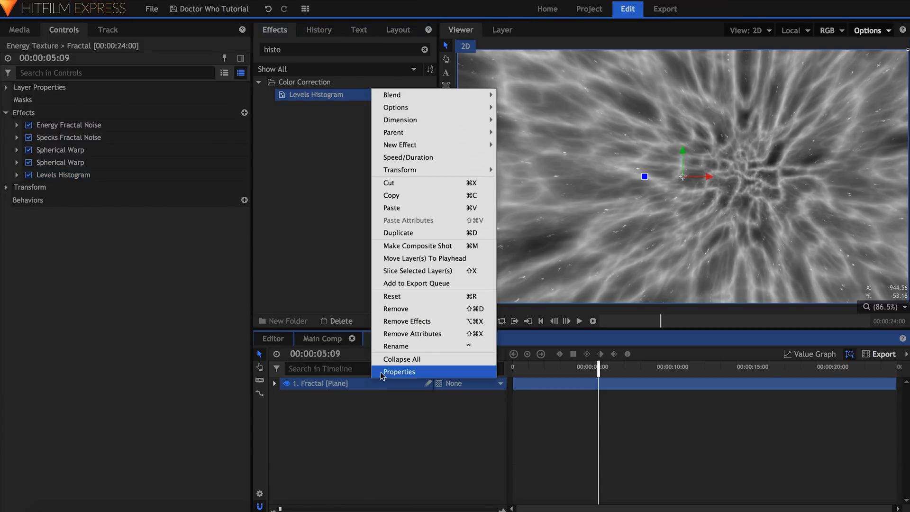
{"action": "left_click", "coordinate": [394, 348]}
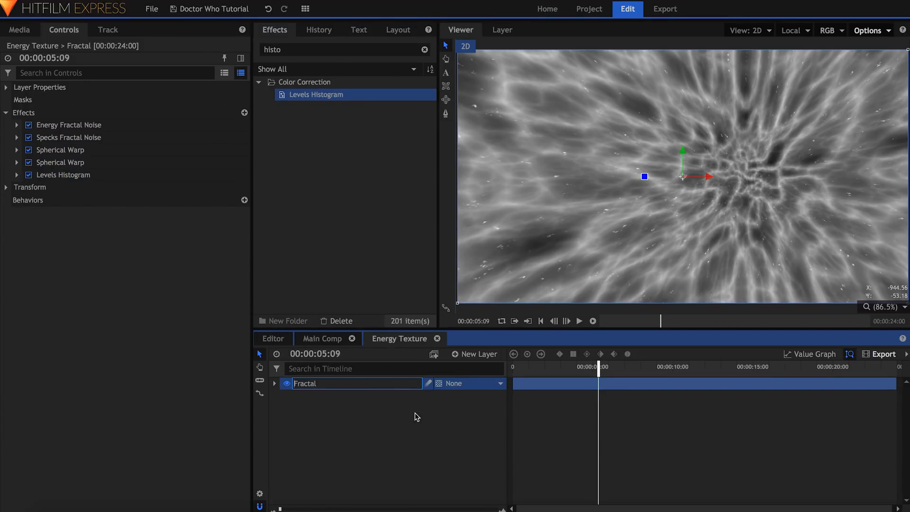
{"action": "type", "text": "Red"}
{"action": "key", "text": "Return"}
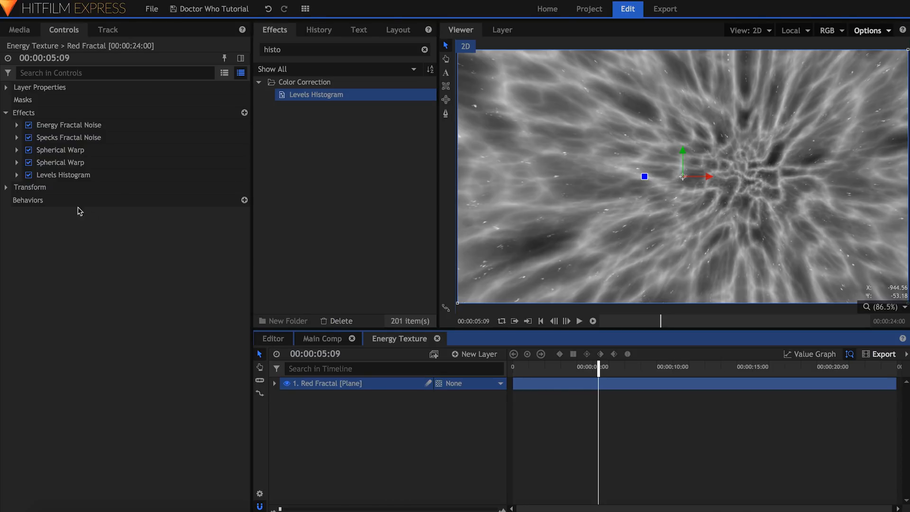
- Set both Green Output White and Blue Output White to 0.00 in the Red Fractal layer's Levels Histogram
{"action": "left_click", "coordinate": [16, 174]}
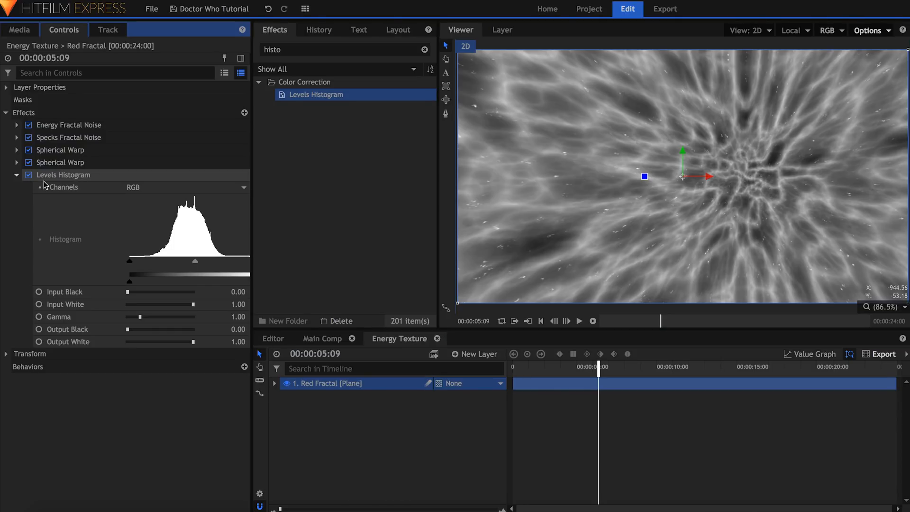
{"action": "left_click", "coordinate": [181, 190]}
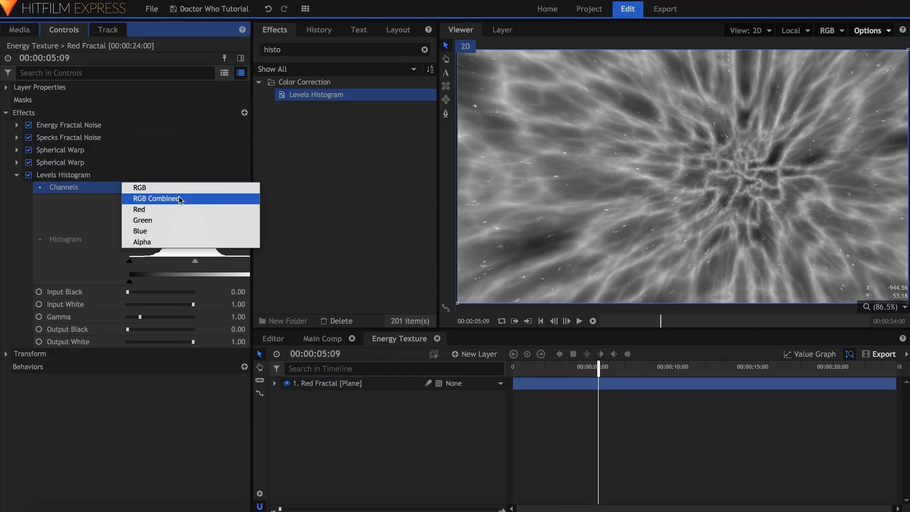
{"action": "left_click", "coordinate": [178, 223]}
{"action": "left_click_drag", "start_coordinate": [187, 343], "coordinate": [127, 341]}
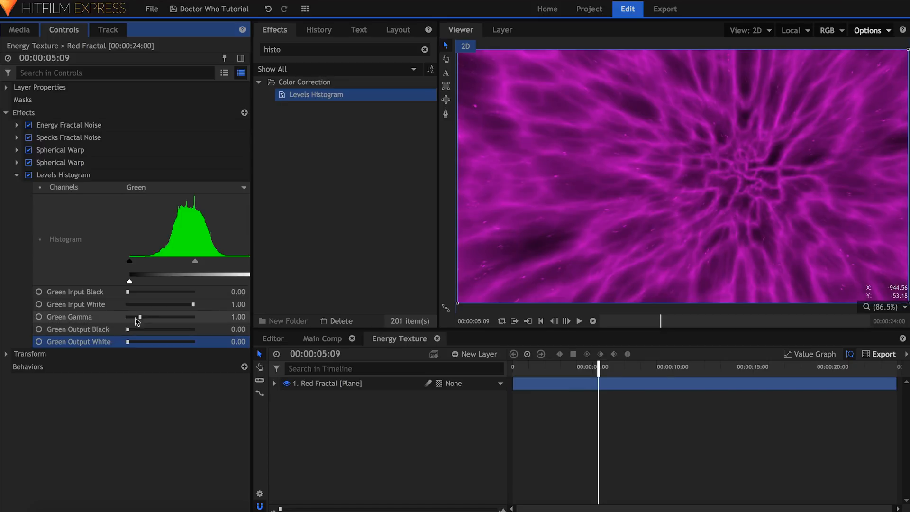
{"action": "left_click", "coordinate": [184, 187]}
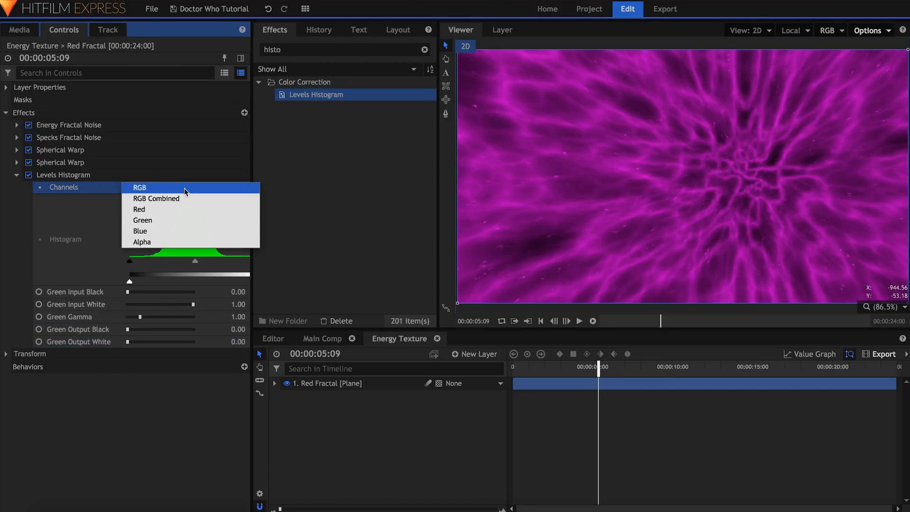
{"action": "left_click", "coordinate": [178, 232]}
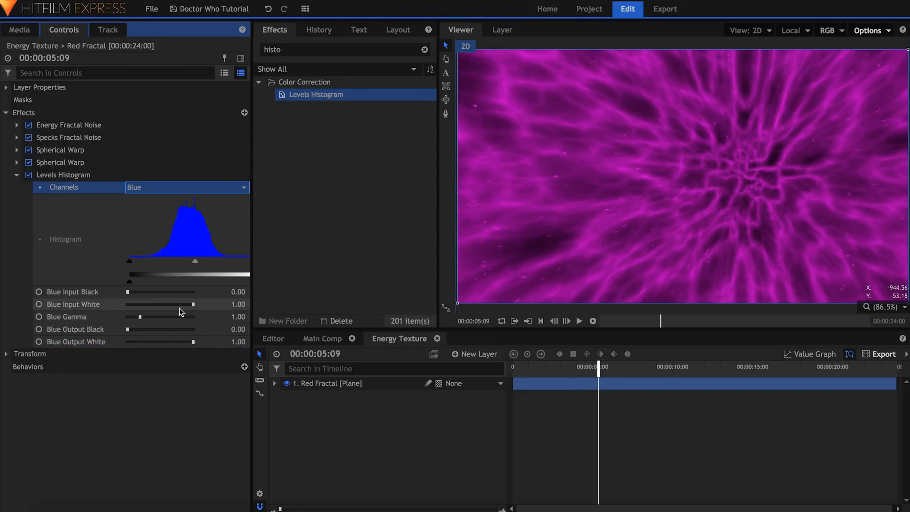
{"action": "left_click", "coordinate": [189, 344]}
{"action": "left_click_drag", "start_coordinate": [165, 347], "coordinate": [122, 344]}
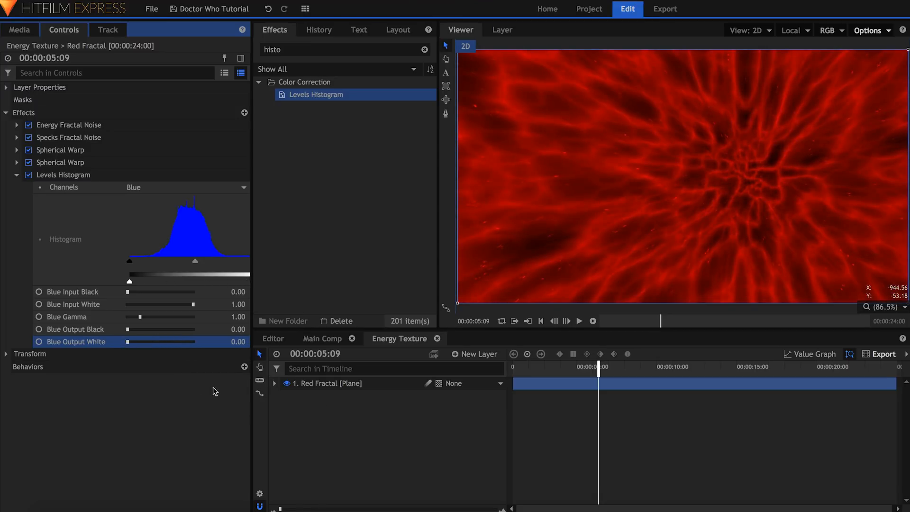
- Duplicate the Red Fractal layer and rename the copy "Green Fractal"
{"action": "right_click", "coordinate": [401, 383]}
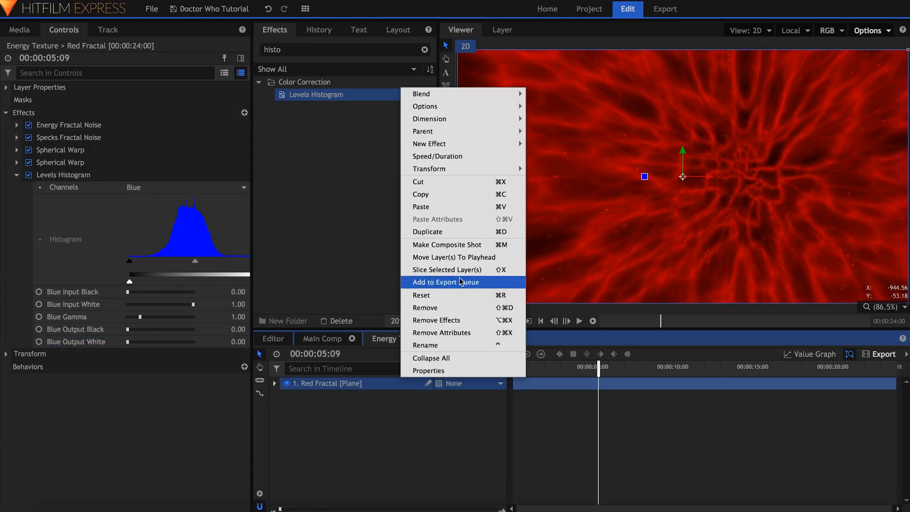
{"action": "left_click", "coordinate": [453, 232]}
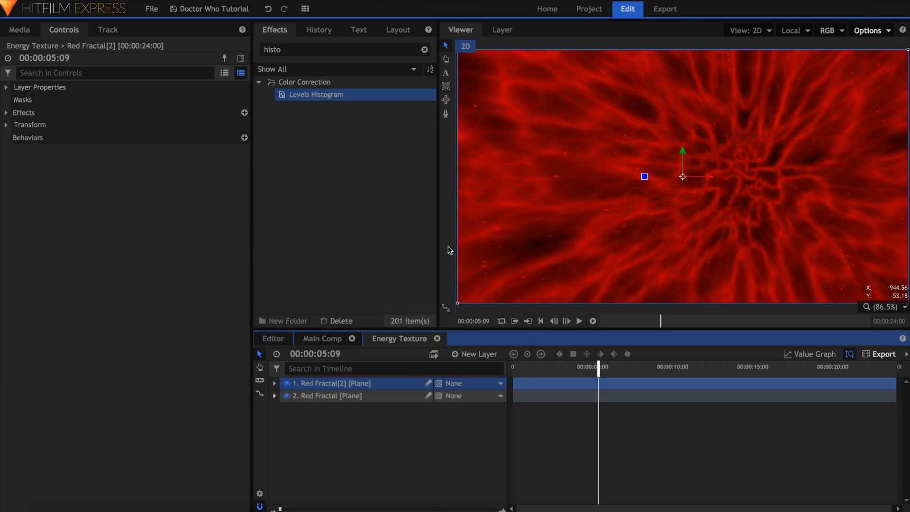
{"action": "left_click", "coordinate": [385, 387]}
{"action": "key", "text": "Right"}
{"action": "key", "text": "BackSpace"}
{"action": "key", "text": "BackSpace"}
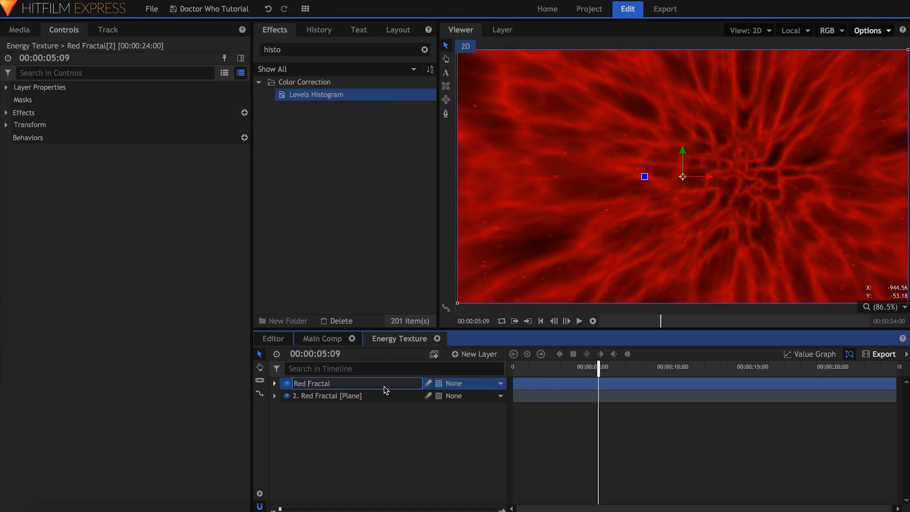
{"action": "key", "text": "Return"}
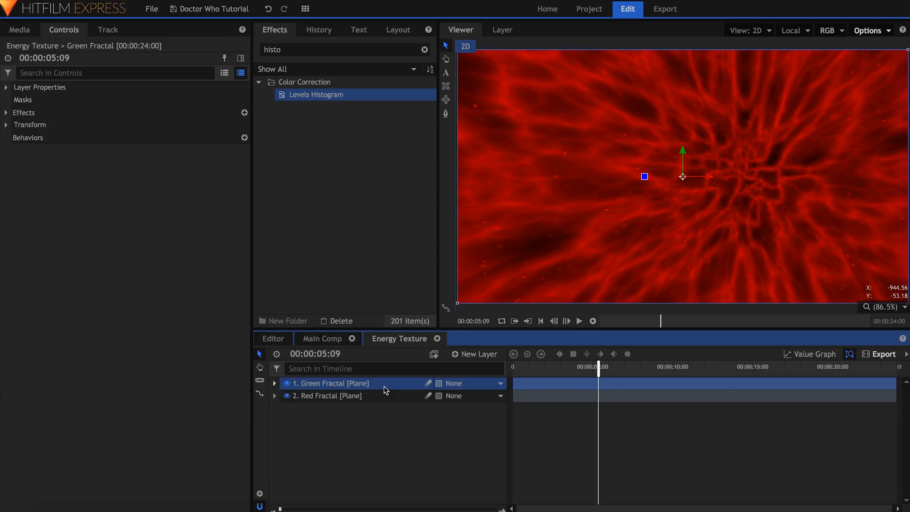
- Set Red Output White to 0.00 and Green Output White to 1.00 in the Green Fractal layer's Levels Histogram
{"action": "left_click", "coordinate": [6, 113]}
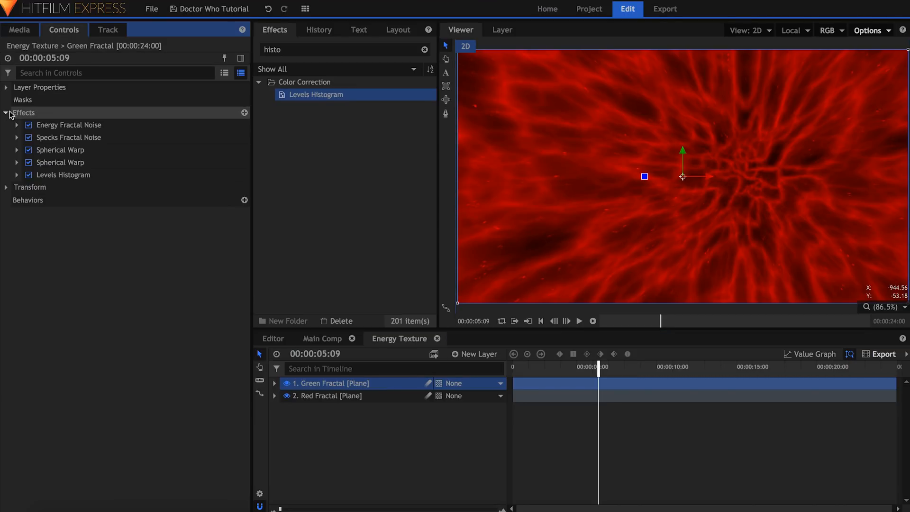
{"action": "left_click", "coordinate": [16, 175]}
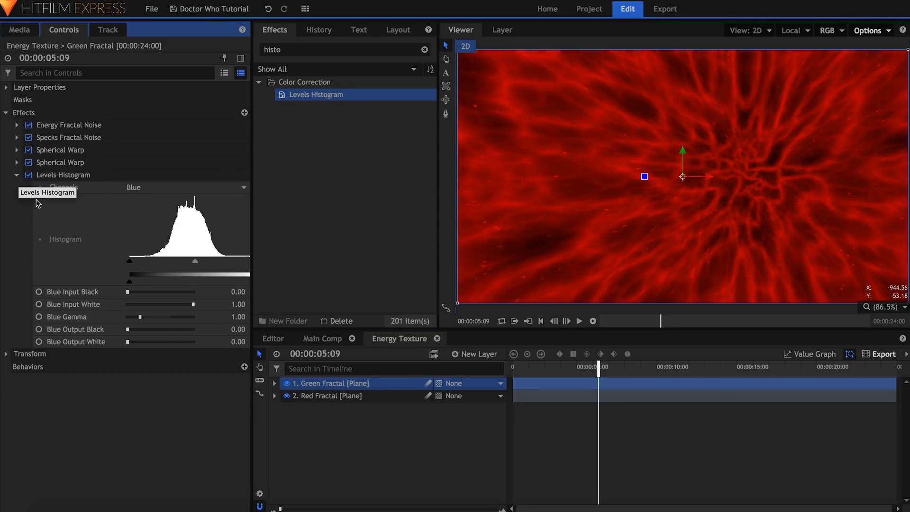
{"action": "left_click", "coordinate": [151, 191]}
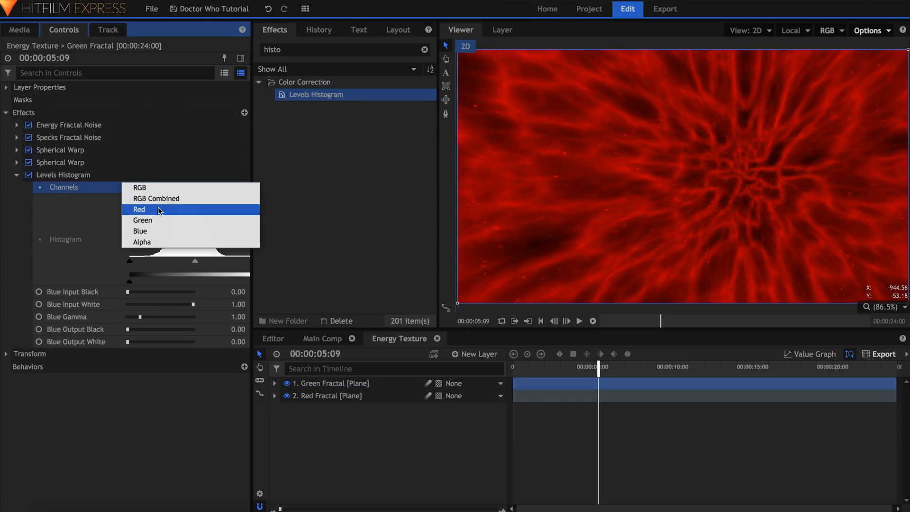
{"action": "left_click", "coordinate": [160, 208]}
{"action": "left_click_drag", "start_coordinate": [193, 342], "coordinate": [119, 340]}
{"action": "left_click", "coordinate": [156, 189]}
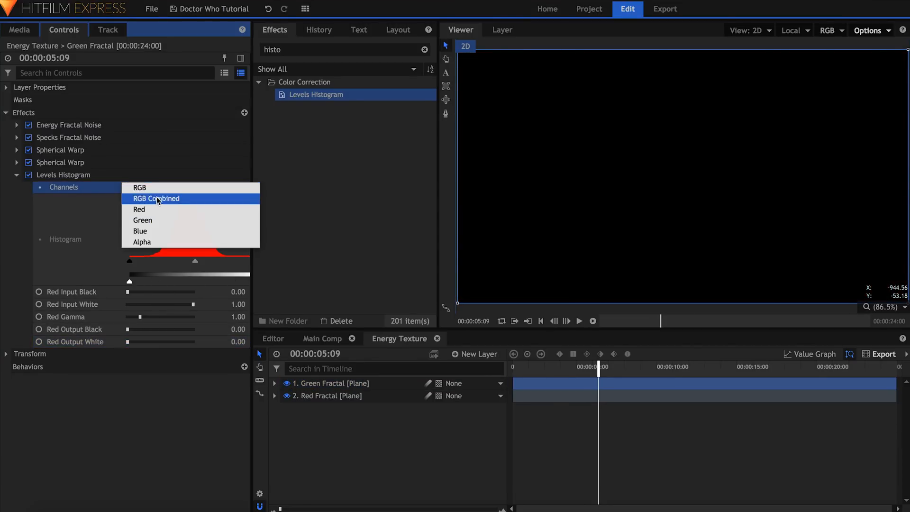
{"action": "left_click", "coordinate": [157, 220]}
{"action": "left_click_drag", "start_coordinate": [157, 342], "coordinate": [210, 339]}
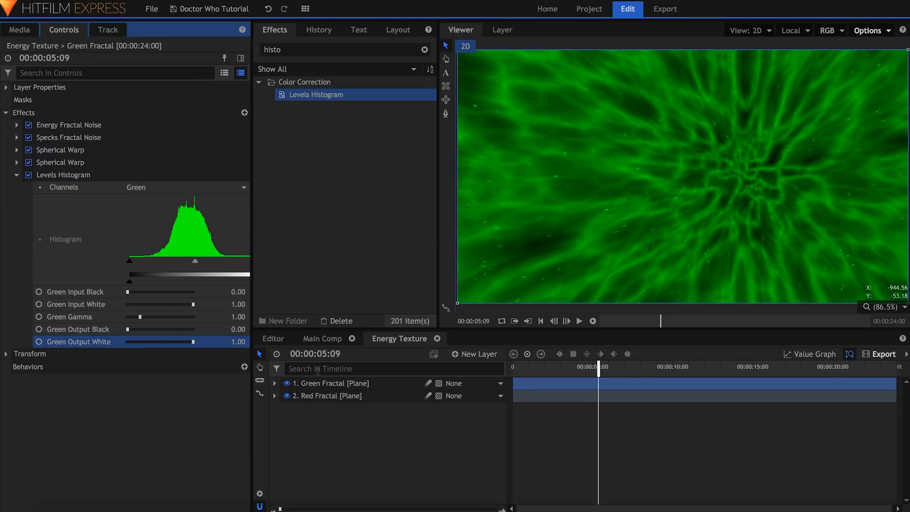
- Duplicate the Green Fractal layer and rename the copy "Blue Fractal"
{"action": "left_click", "coordinate": [389, 384]}
{"action": "key", "text": "ctrl+d"}
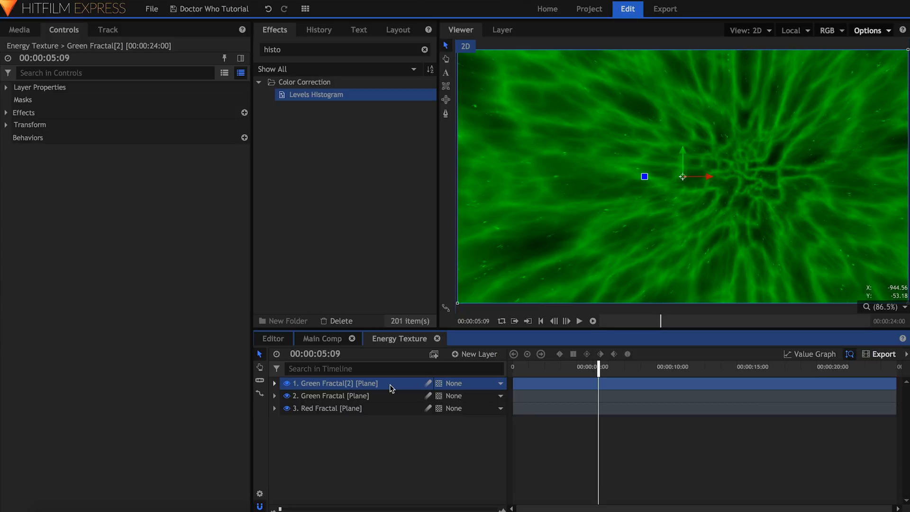
{"action": "double_click", "coordinate": [392, 389]}
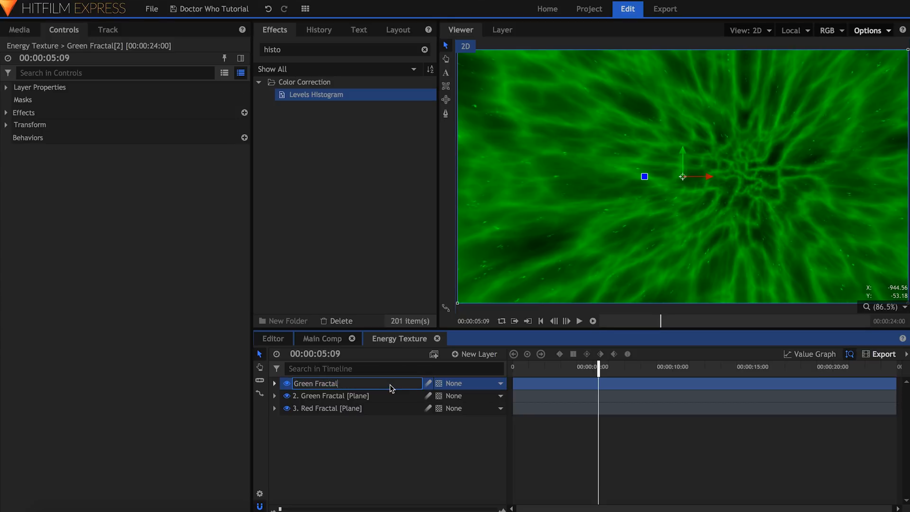
{"action": "key", "text": "Return"}
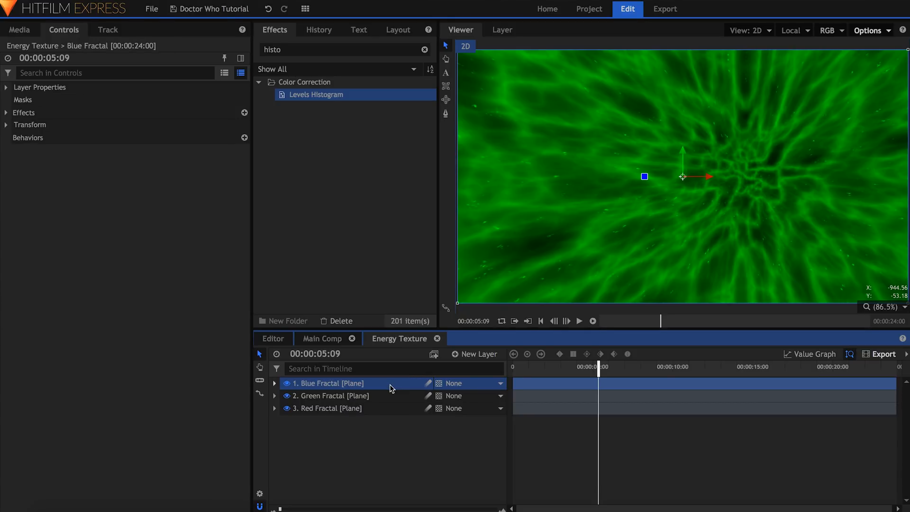
- Set Green Output White to 0.00 and Blue Output White to 1.00 in the Blue Fractal layer's Levels Histogram
{"action": "left_click", "coordinate": [7, 113]}
{"action": "left_click", "coordinate": [17, 176]}
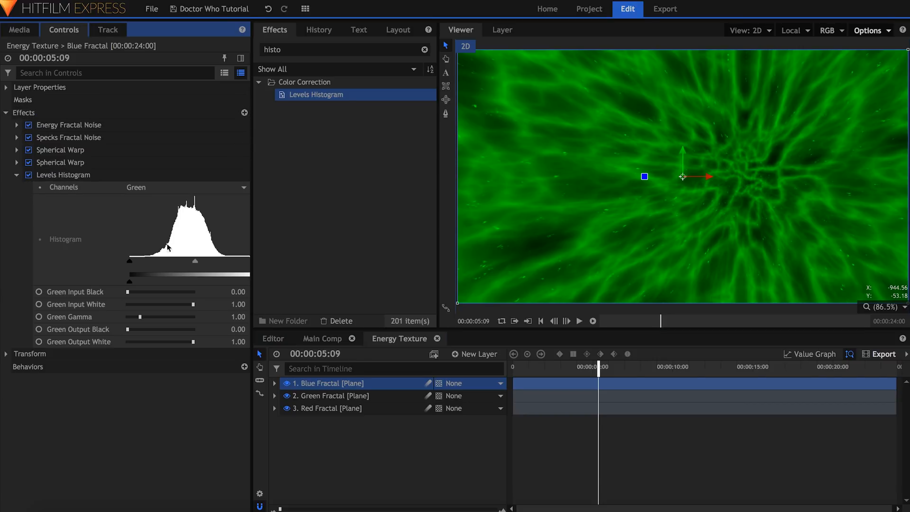
{"action": "left_click_drag", "start_coordinate": [193, 342], "coordinate": [120, 342]}
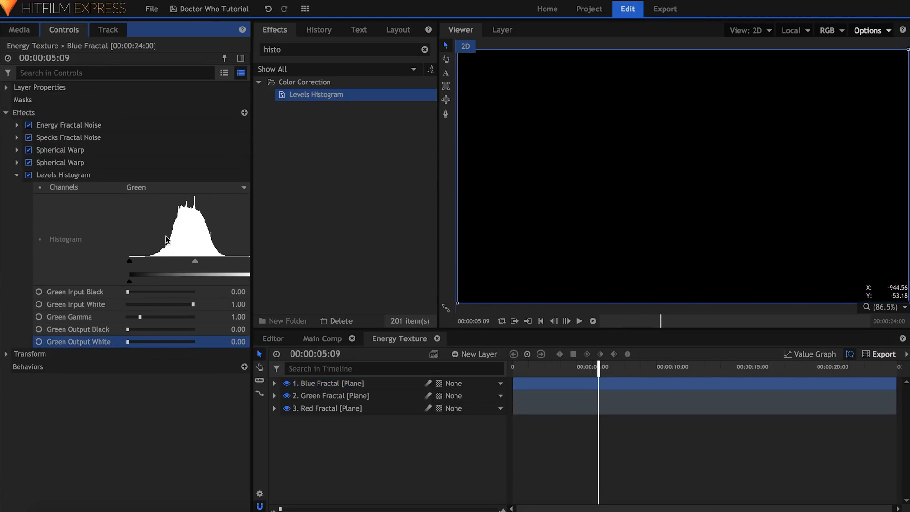
{"action": "left_click", "coordinate": [156, 189]}
{"action": "left_click", "coordinate": [163, 230]}
{"action": "left_click_drag", "start_coordinate": [128, 342], "coordinate": [233, 345]}
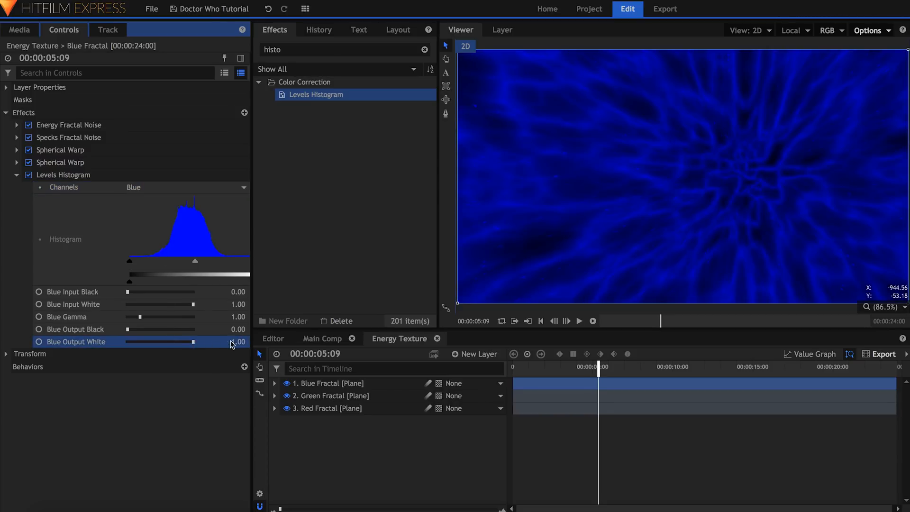
- Hide the Blue Fractal and Green Fractal layers to check each color layer, and show them again
{"action": "left_click", "coordinate": [287, 383]}
{"action": "left_click", "coordinate": [287, 396]}
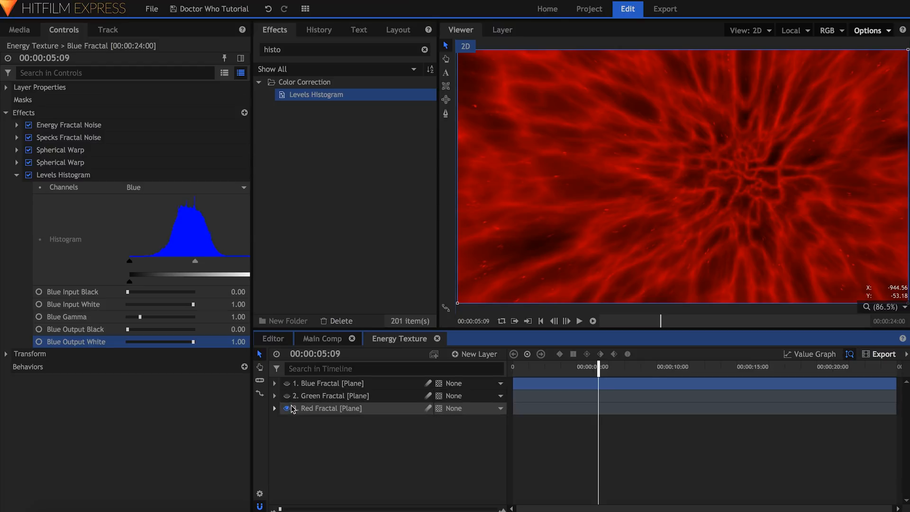
{"action": "left_click", "coordinate": [287, 396]}
{"action": "left_click", "coordinate": [287, 383]}
- Set the blend mode of the Blue, Green and Red Fractal layers to Lighten
{"action": "left_click_drag", "start_coordinate": [366, 433], "coordinate": [386, 384]}
{"action": "right_click", "coordinate": [386, 386]}
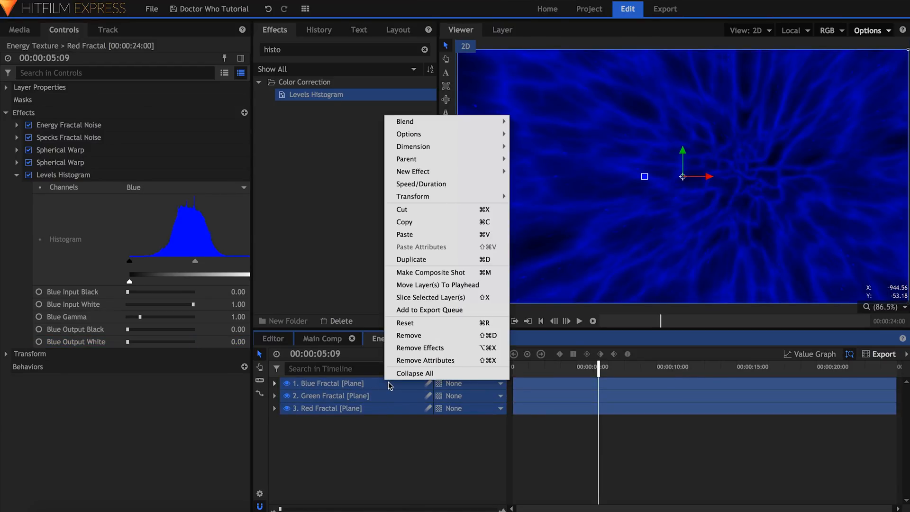
{"action": "mouse_move", "coordinate": [474, 122]}
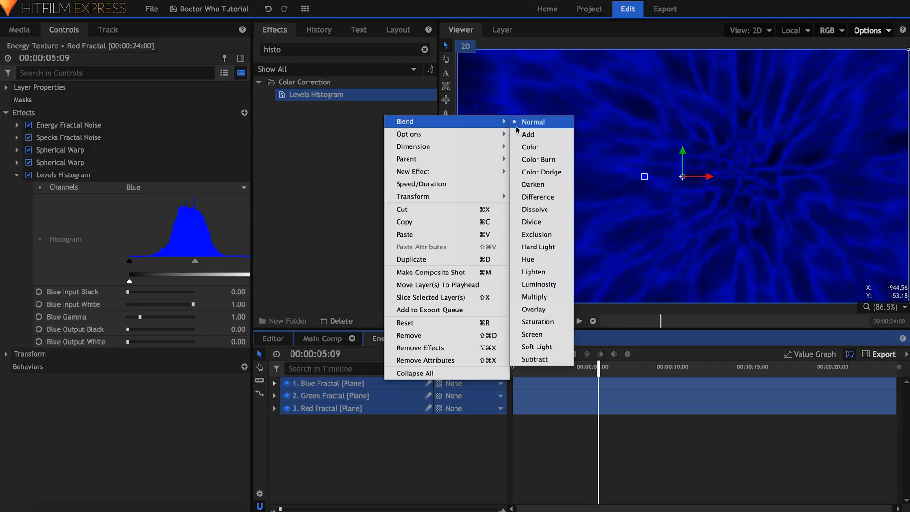
{"action": "left_click", "coordinate": [535, 273]}
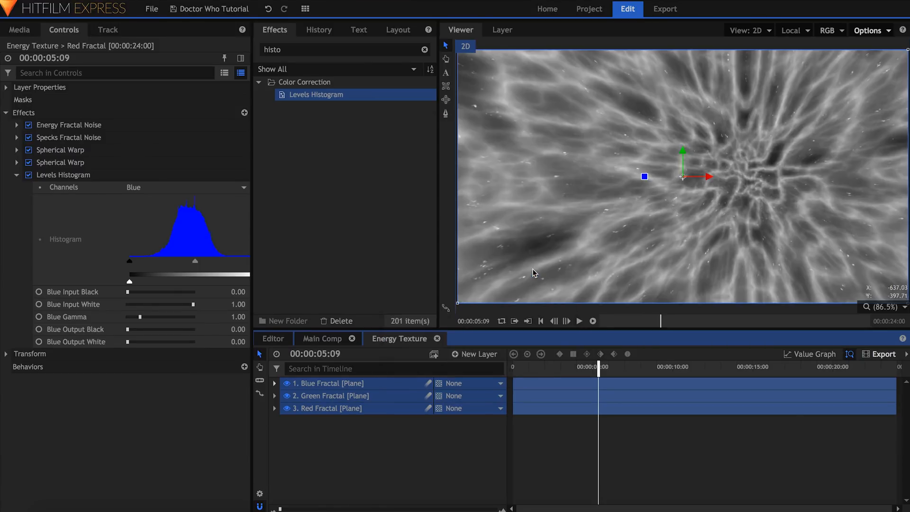
- Filter the Energy Texture timeline for "scale" and set the Blue Fractal layer's Transform Scale to 102%
{"action": "left_click", "coordinate": [426, 365]}
{"action": "type", "text": "scale"}
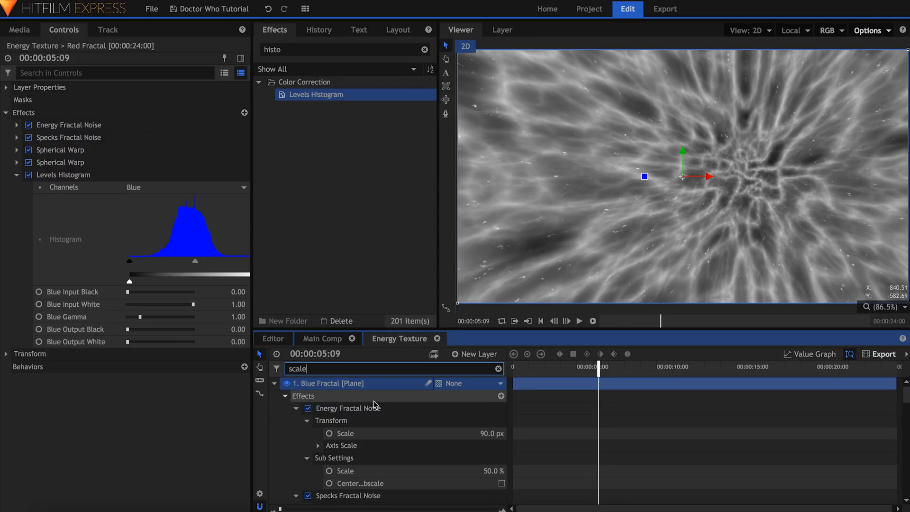
{"action": "left_click", "coordinate": [286, 397]}
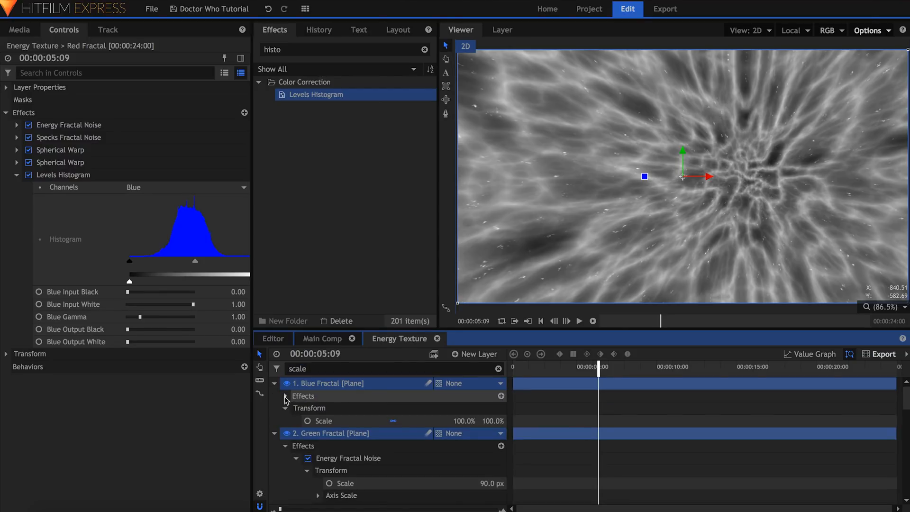
{"action": "left_click", "coordinate": [286, 447]}
{"action": "scroll", "coordinate": [287, 450], "scroll_direction": "down", "scroll_amount": 2}
{"action": "left_click", "coordinate": [286, 446]}
{"action": "scroll", "coordinate": [289, 453], "scroll_direction": "up", "scroll_amount": 2}
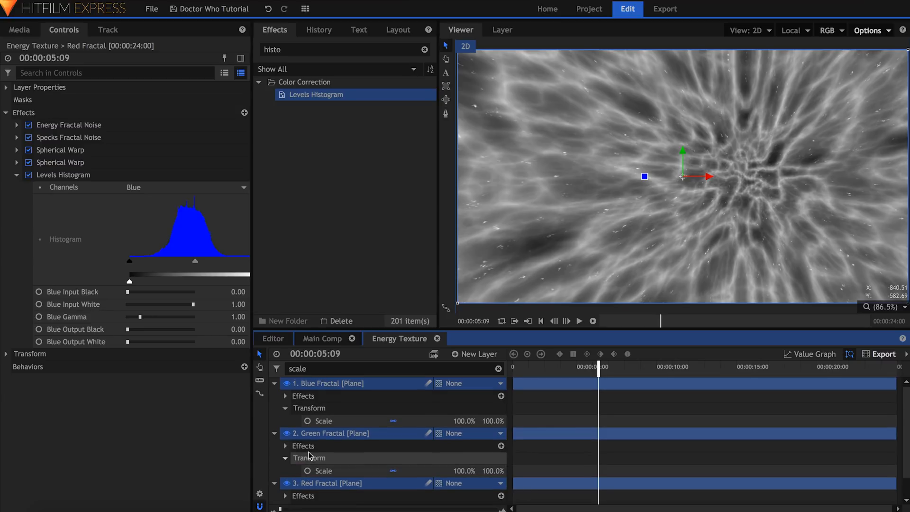
{"action": "left_click", "coordinate": [546, 422]}
{"action": "left_click", "coordinate": [466, 421]}
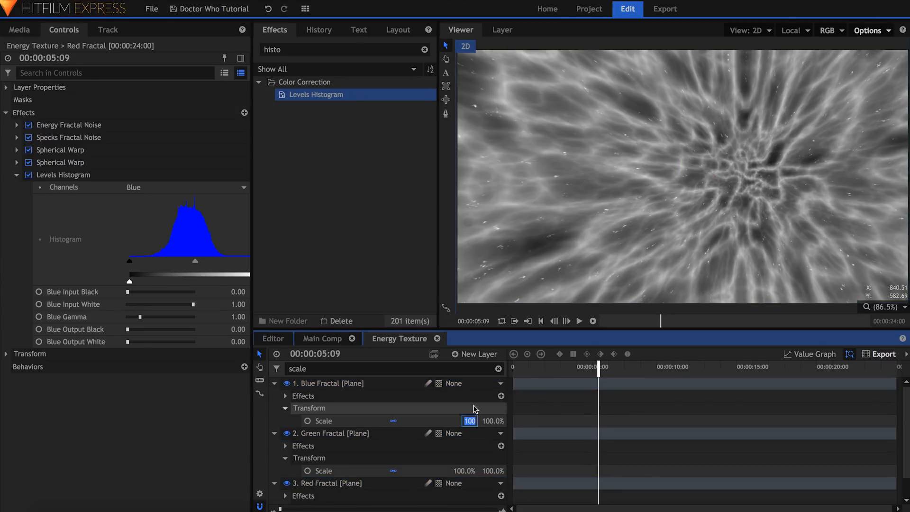
{"action": "type", "text": "102"}
{"action": "key", "text": "Return"}
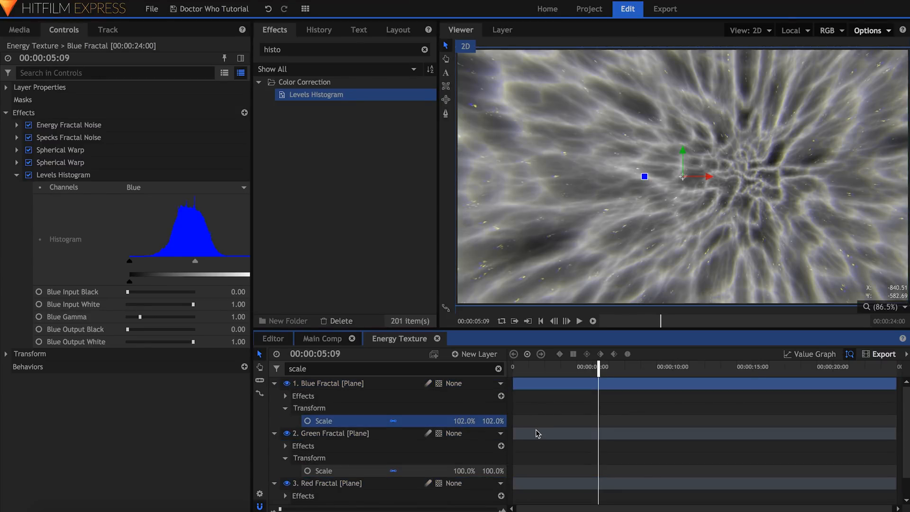
- Set the Red Fractal layer's Transform Scale to 98%
{"action": "scroll", "coordinate": [538, 432], "scroll_direction": "down", "scroll_amount": 1}
{"action": "left_click", "coordinate": [466, 498]}
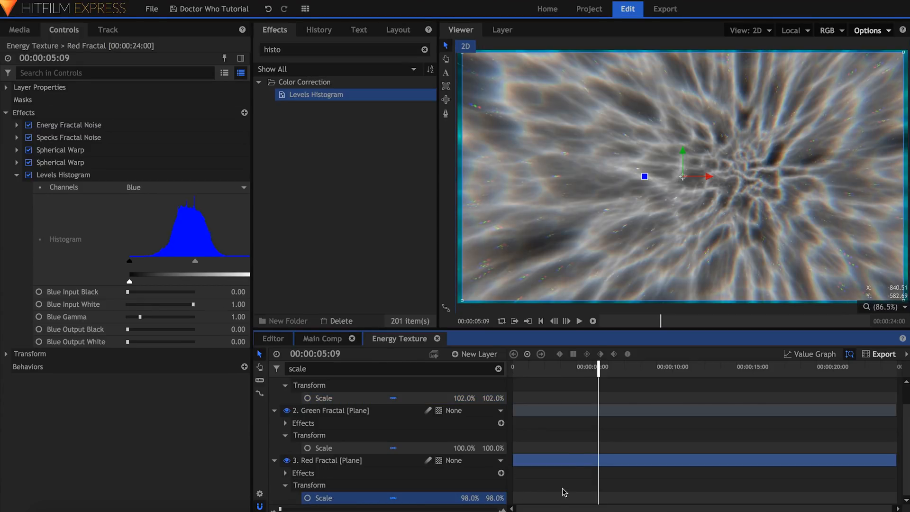
{"action": "left_click", "coordinate": [225, 427]}
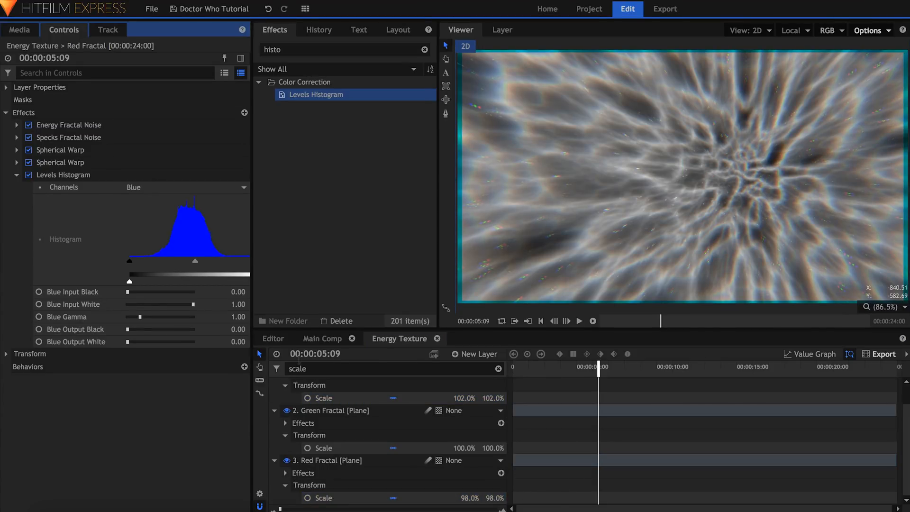
- Examine the colored fringing on the specks and energy strands up close, and restore the fitted view
{"action": "scroll", "coordinate": [523, 168], "scroll_direction": "up", "scroll_amount": 5}
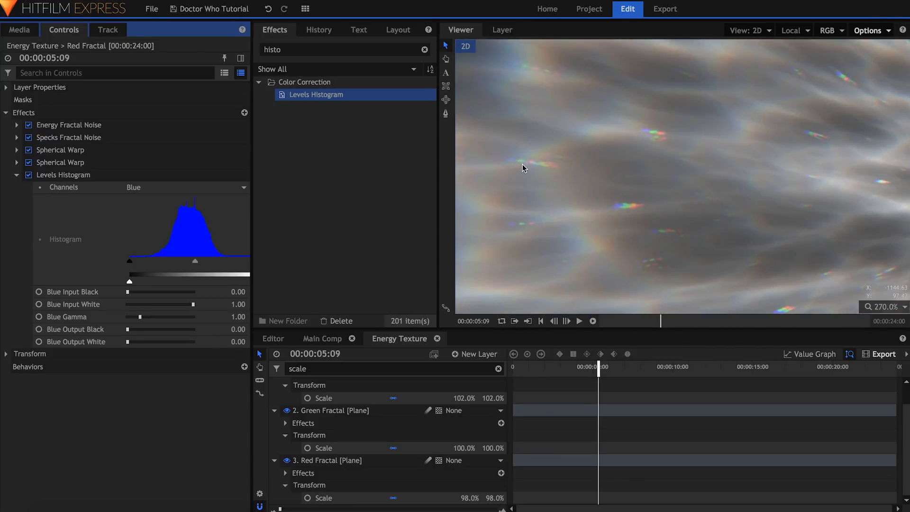
{"action": "scroll", "coordinate": [523, 177], "scroll_direction": "up", "scroll_amount": 1}
{"action": "left_click_drag", "start_coordinate": [572, 244], "coordinate": [583, 53]}
{"action": "left_click_drag", "start_coordinate": [663, 207], "coordinate": [405, 257]}
{"action": "left_click_drag", "start_coordinate": [714, 121], "coordinate": [696, 190]}
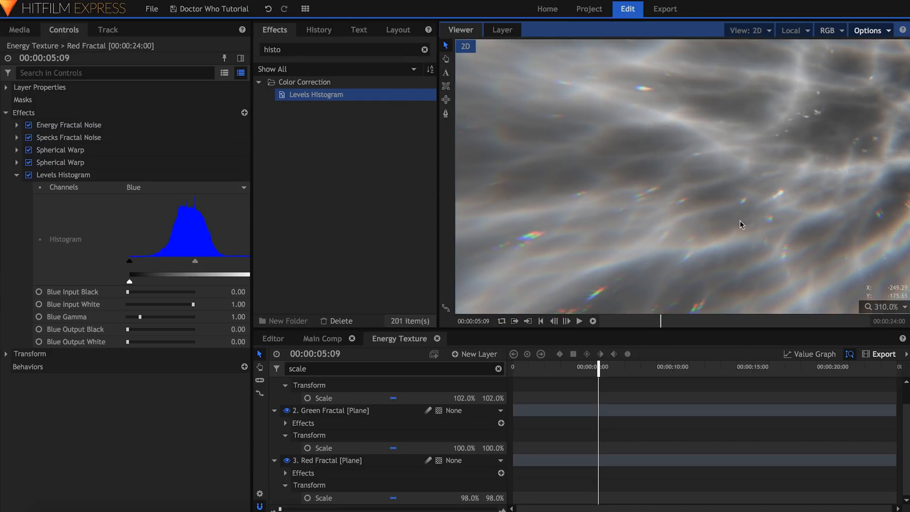
{"action": "left_click", "coordinate": [878, 306]}
{"action": "left_click", "coordinate": [896, 421]}
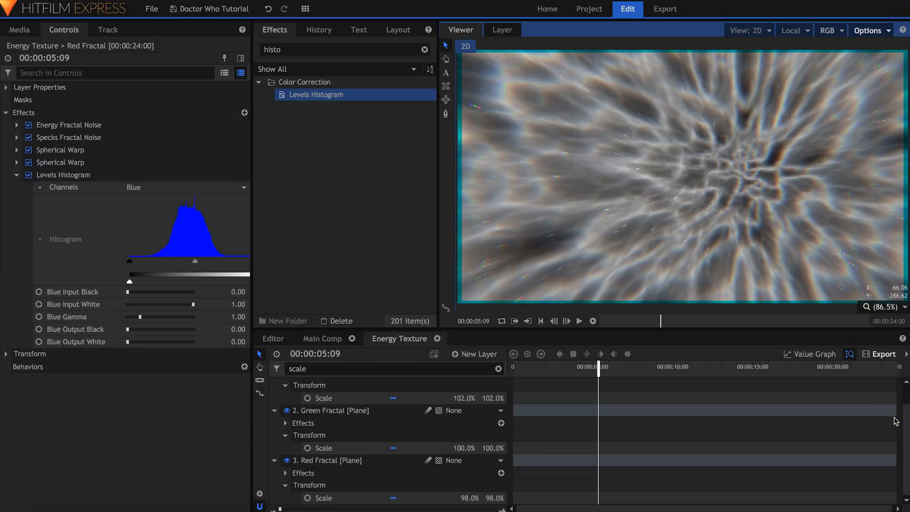
- Clear the timeline filter, add a Grade layer above the fractal layers and rename it "Resize"
{"action": "left_click", "coordinate": [499, 369]}
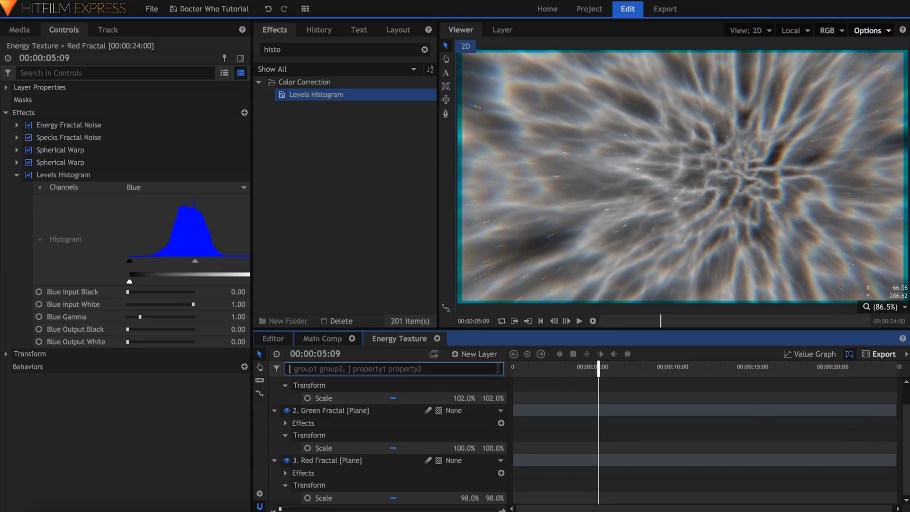
{"action": "left_click", "coordinate": [477, 354]}
{"action": "left_click", "coordinate": [493, 394]}
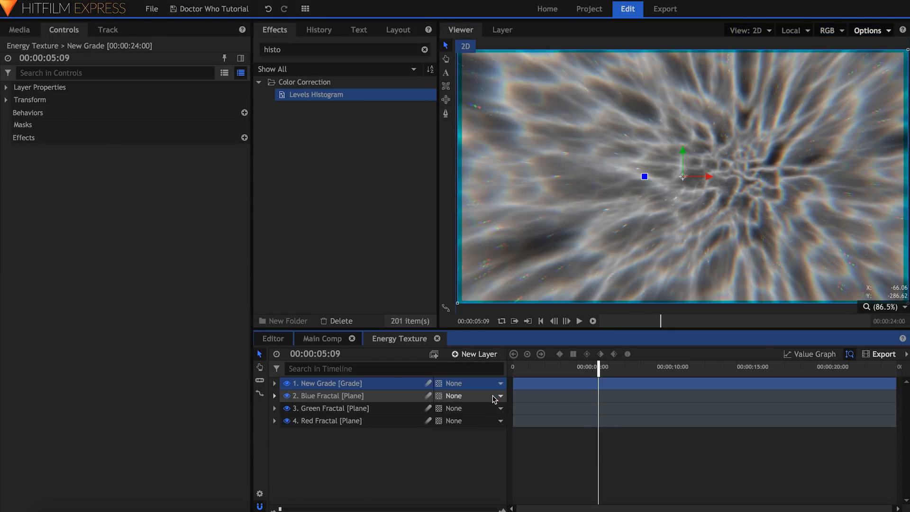
{"action": "key", "text": "F2"}
{"action": "type", "text": "Resize"}
{"action": "key", "text": "Return"}
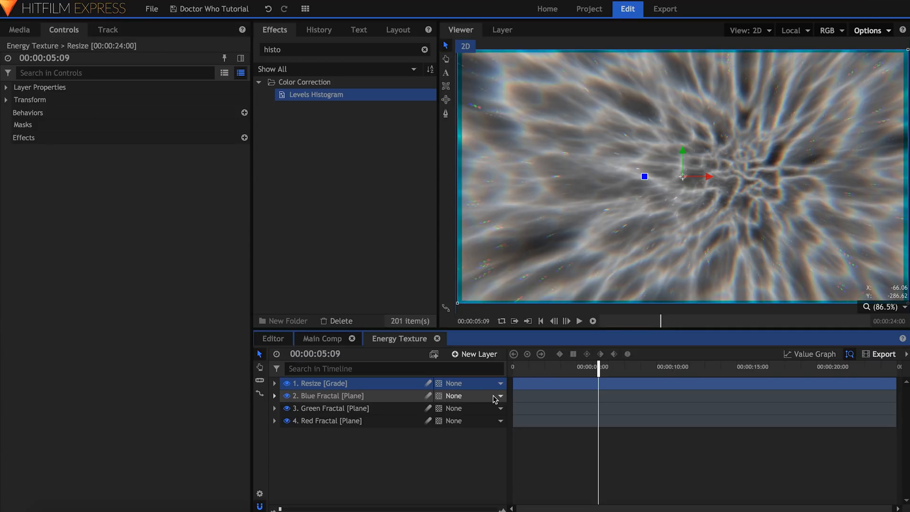
- Add the Shake effect to the Resize grade layer and show its settings
{"action": "double_click", "coordinate": [388, 49]}
{"action": "type", "text": "shake"}
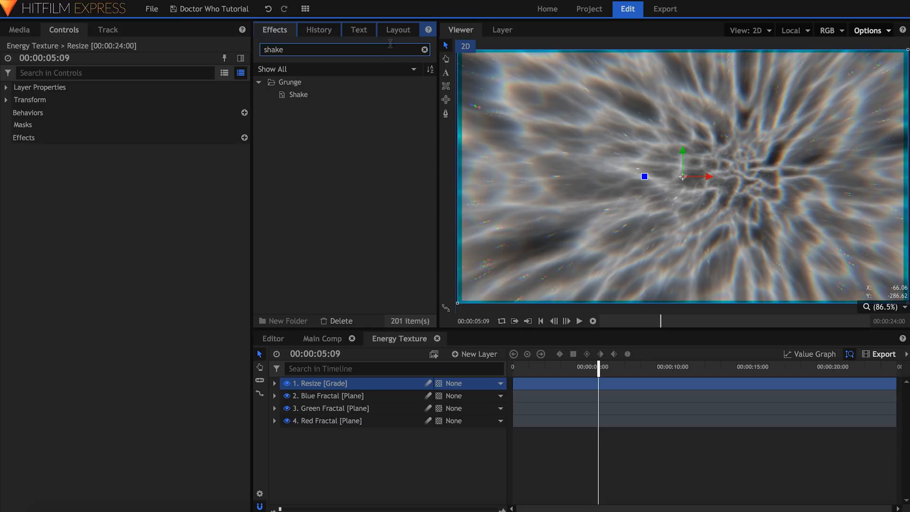
{"action": "left_click", "coordinate": [372, 95]}
{"action": "left_click_drag", "start_coordinate": [54, 136], "coordinate": [42, 138]}
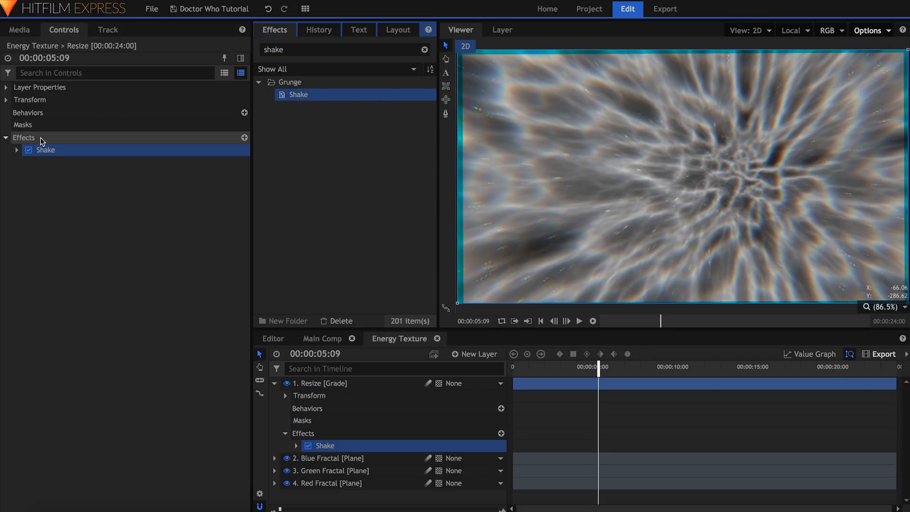
{"action": "left_click", "coordinate": [16, 150]}
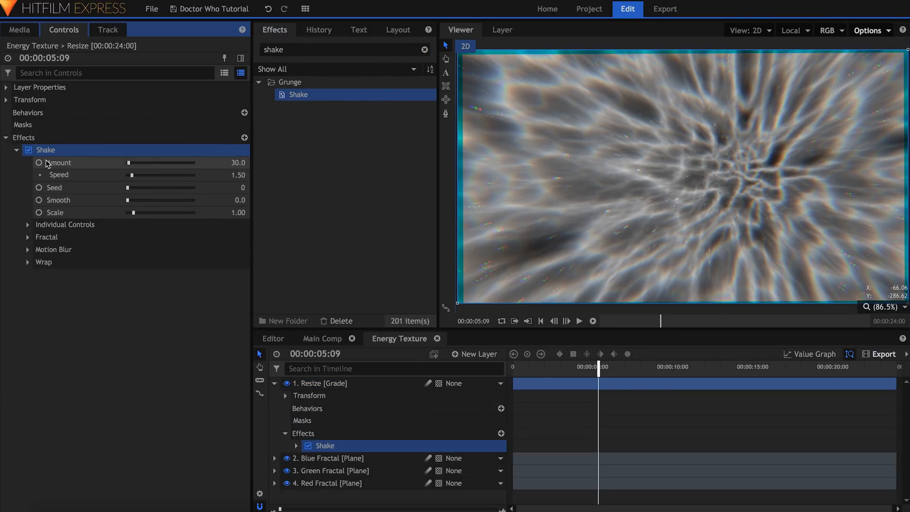
- Set the Shake effect's Amount to 0 and its Scale to 1.04, and preview the Energy Texture animation
{"action": "left_click", "coordinate": [239, 163]}
{"action": "type", "text": "0"}
{"action": "key", "text": "Return"}
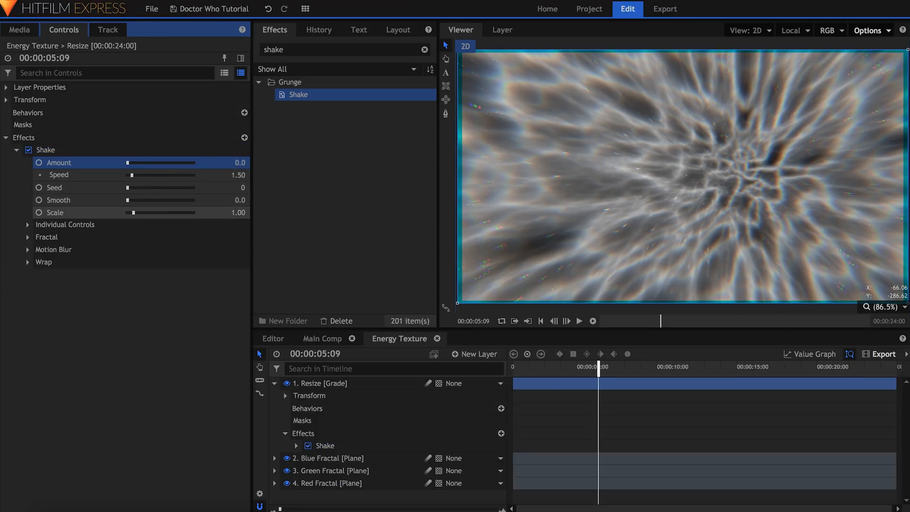
{"action": "left_click_drag", "start_coordinate": [239, 213], "coordinate": [241, 213]}
{"action": "left_click", "coordinate": [228, 324]}
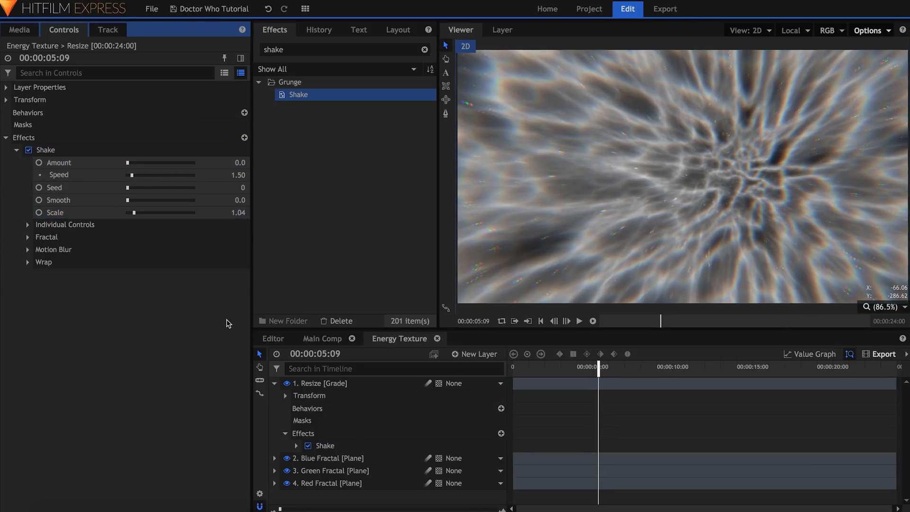
{"action": "key", "text": "space"}
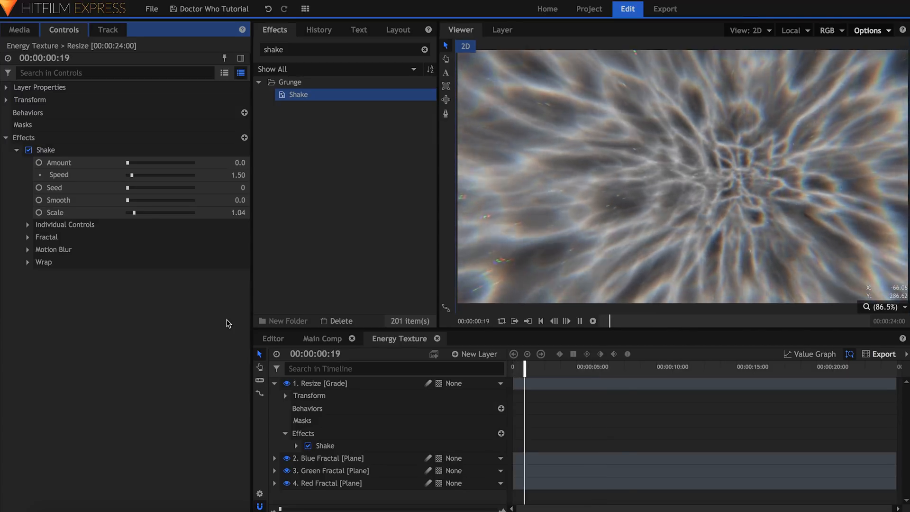
{"action": "key", "text": "space"}
- Play the Main Comp footage from the start and review how the Track point layer follows the man's eye
{"action": "left_click", "coordinate": [315, 338]}
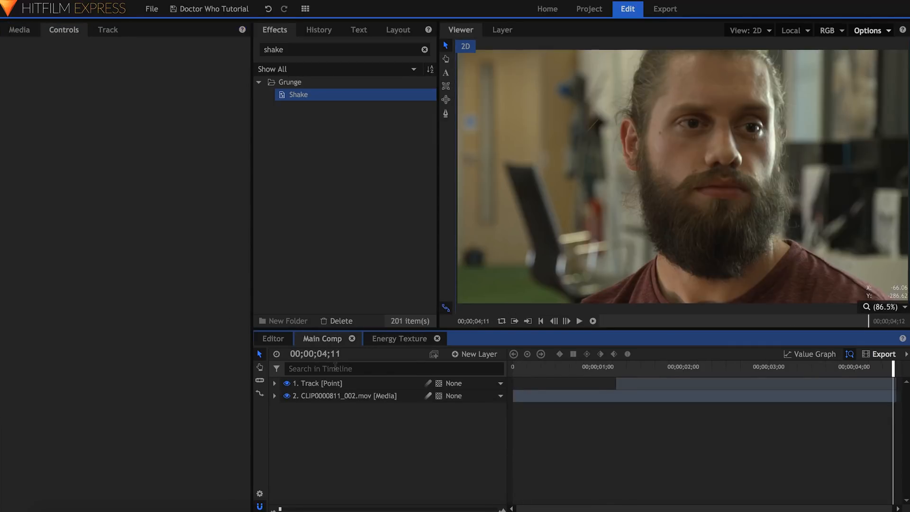
{"action": "key", "text": "Home"}
{"action": "key", "text": "space"}
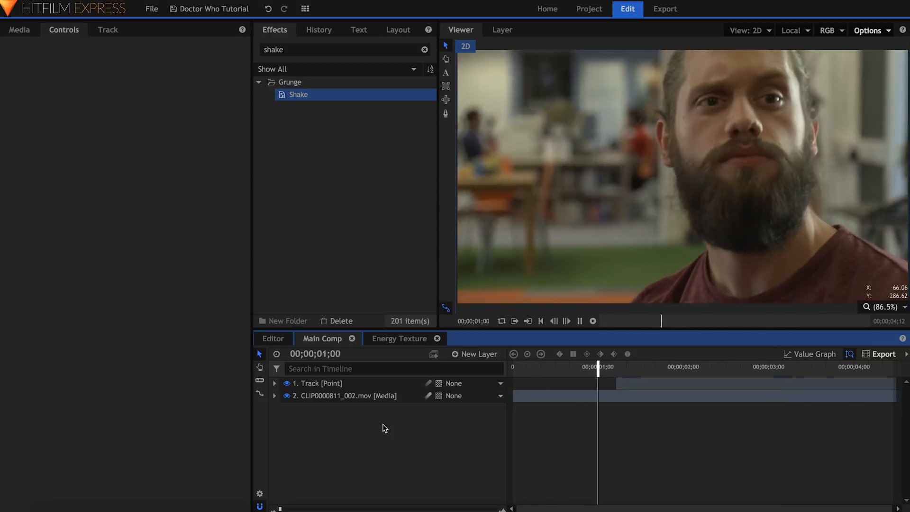
{"action": "key", "text": "space"}
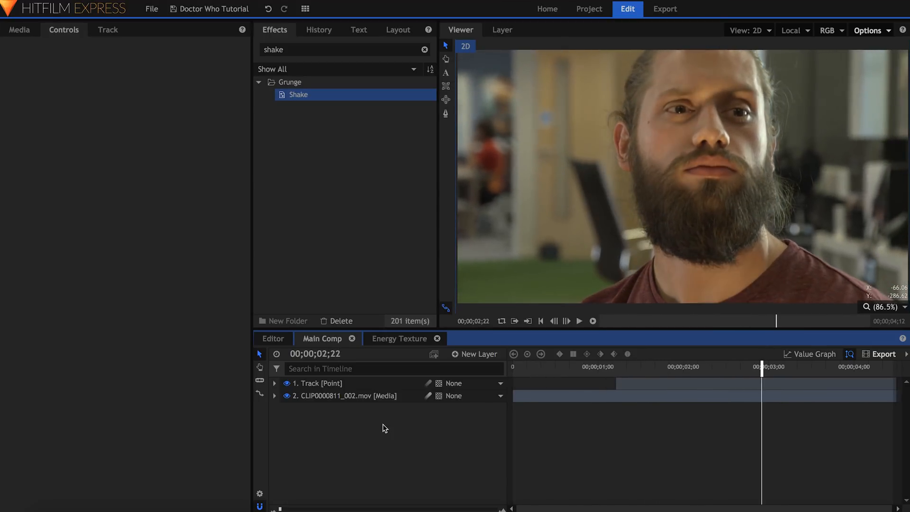
{"action": "left_click", "coordinate": [375, 383]}
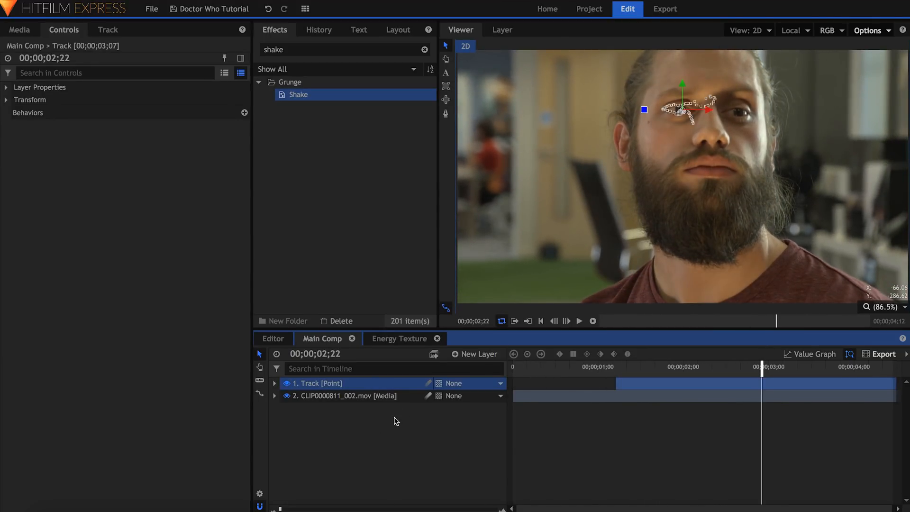
{"action": "left_click", "coordinate": [445, 307]}
{"action": "key", "text": "space"}
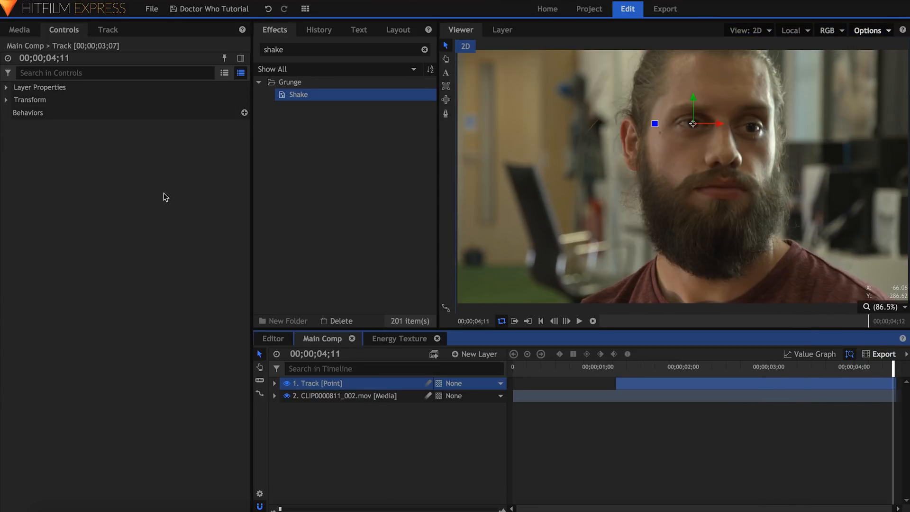
- Place the Energy Texture composite below the Track point in Main Comp and parent it to Track
{"action": "left_click", "coordinate": [27, 34]}
{"action": "left_click_drag", "start_coordinate": [103, 155], "coordinate": [376, 395]}
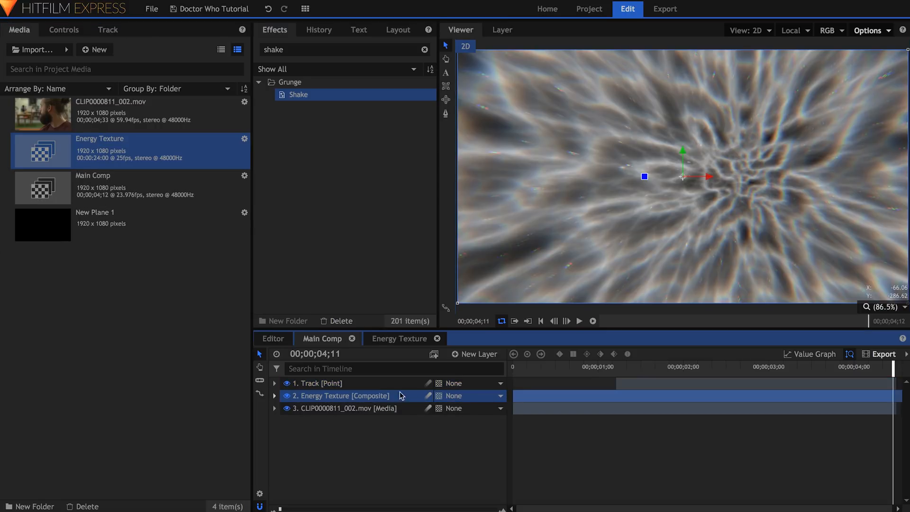
{"action": "left_click", "coordinate": [464, 400]}
{"action": "left_click", "coordinate": [470, 406]}
- Enlarge the Energy Texture layer to cover the frame during playback, and trim its start to match the Track layer's start
{"action": "key", "text": "Home"}
{"action": "key", "text": "space"}
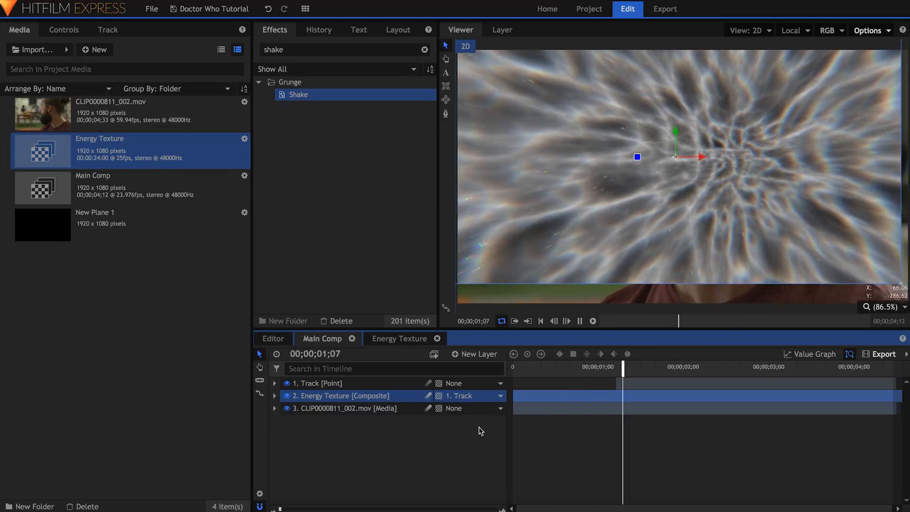
{"action": "key", "text": "space"}
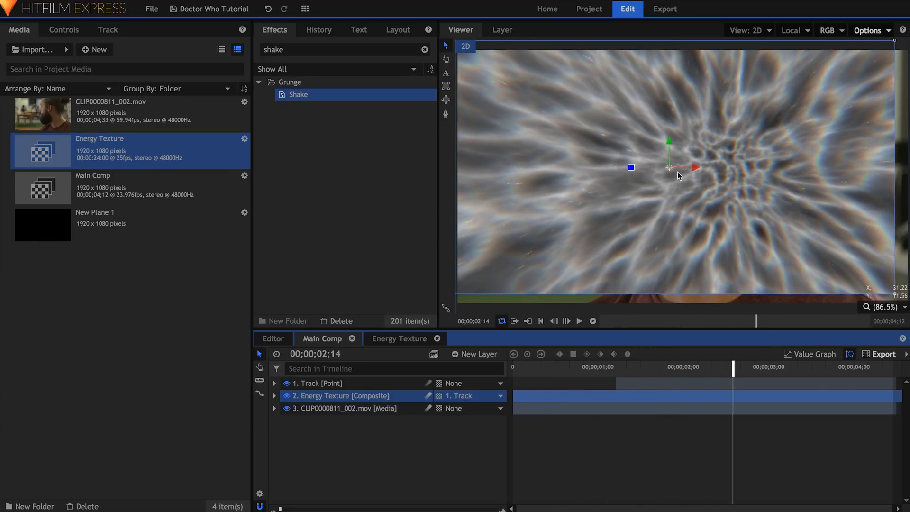
{"action": "scroll", "coordinate": [676, 175], "scroll_direction": "down", "scroll_amount": 1}
{"action": "scroll", "coordinate": [673, 177], "scroll_direction": "down", "scroll_amount": 1}
{"action": "left_click_drag", "start_coordinate": [803, 246], "coordinate": [821, 261]}
{"action": "key", "text": "space"}
{"action": "key", "text": "space"}
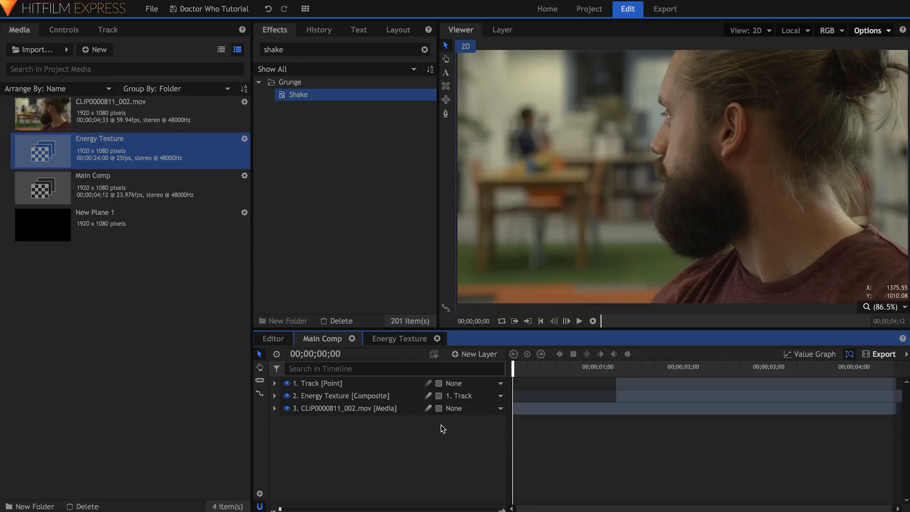
- Start a pre-render of the Energy Texture layer in Main Comp
{"action": "right_click", "coordinate": [397, 400]}
{"action": "mouse_move", "coordinate": [478, 369]}
{"action": "left_click", "coordinate": [566, 364]}
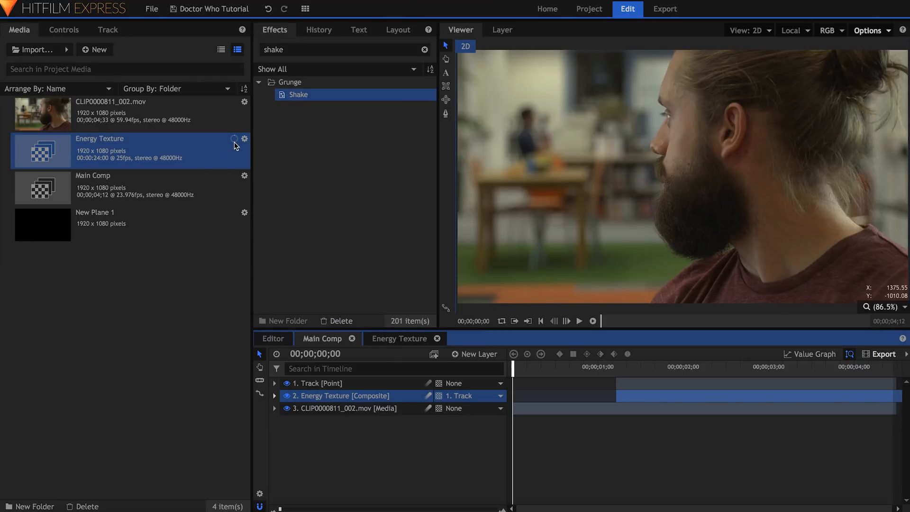
- Go to the last frame of Main Comp and set the Energy Texture layer's blend mode to Screen
{"action": "key", "text": "End"}
{"action": "right_click", "coordinate": [406, 398]}
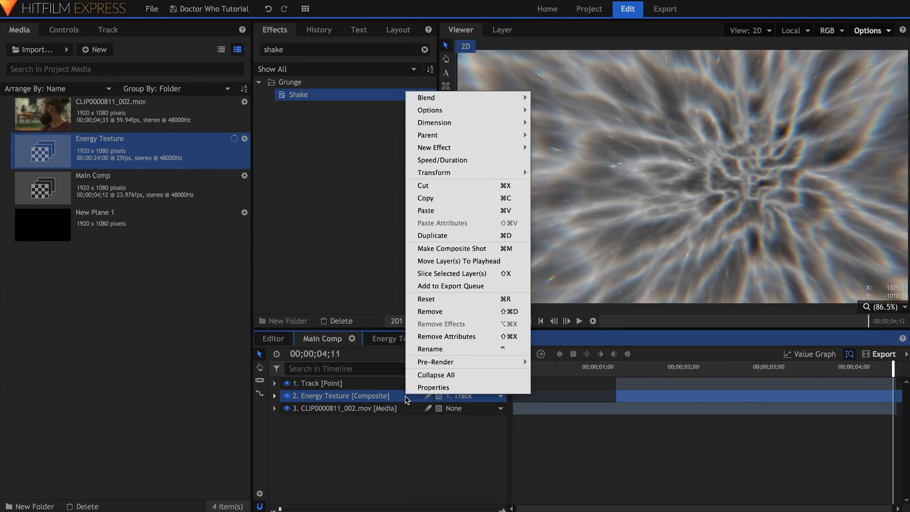
{"action": "mouse_move", "coordinate": [449, 98]}
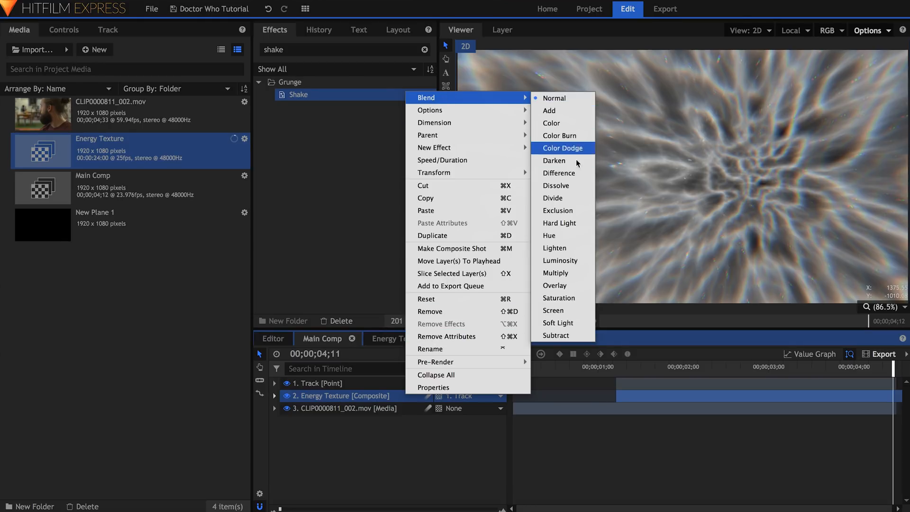
{"action": "left_click", "coordinate": [570, 311]}
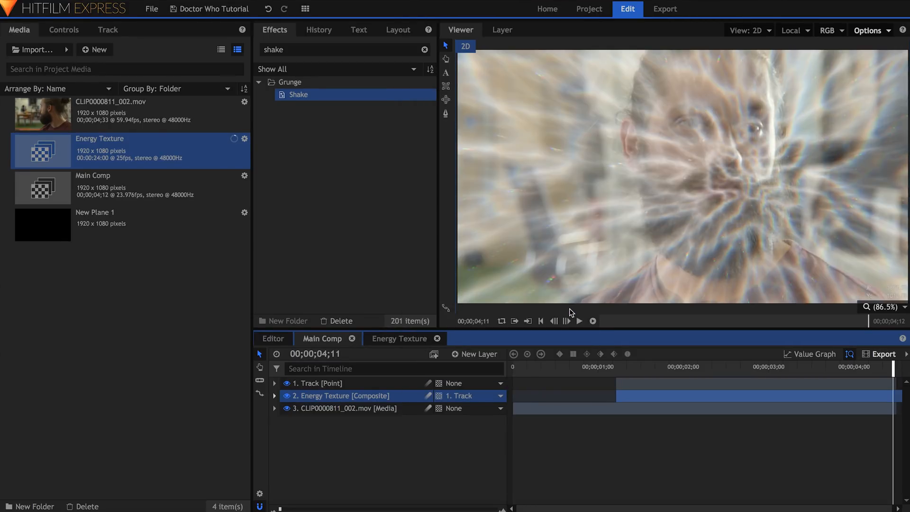
- Draw a closed freehand mask around the man's head and shoulders on the Energy Texture layer
{"action": "scroll", "coordinate": [690, 173], "scroll_direction": "down", "scroll_amount": 2}
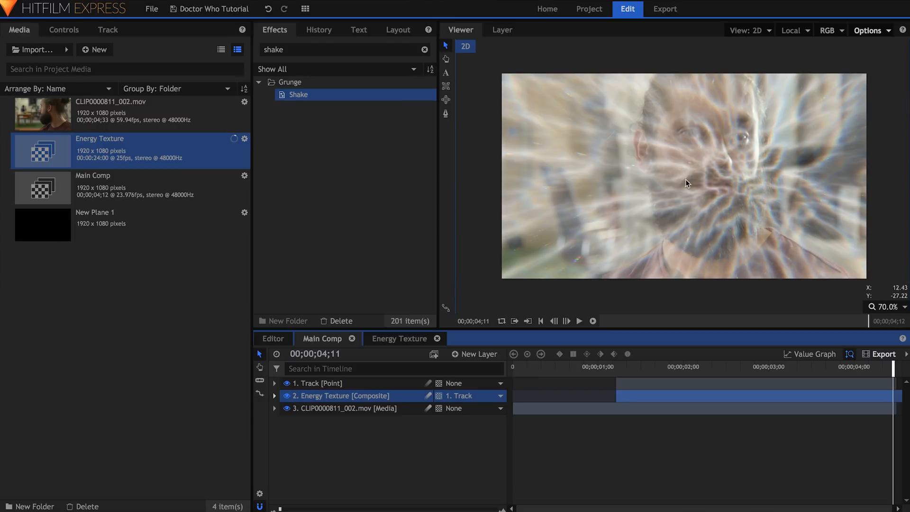
{"action": "left_click", "coordinate": [446, 116]}
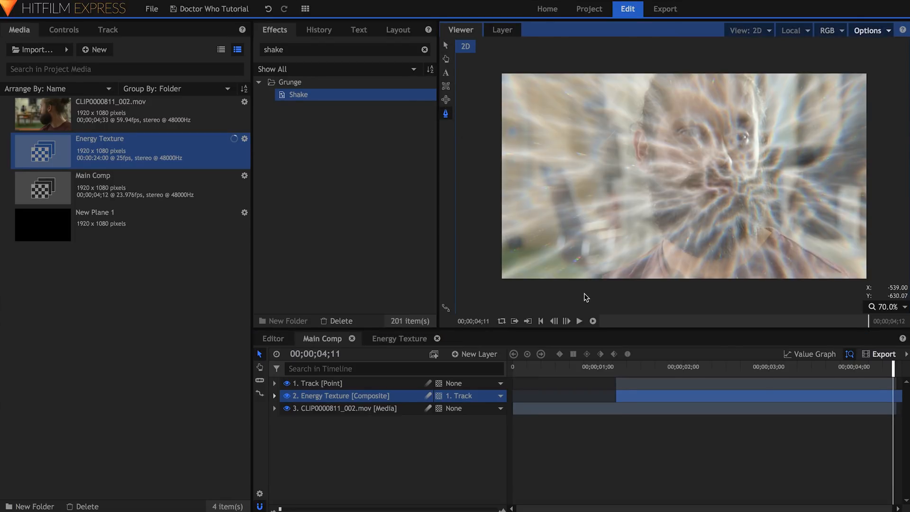
{"action": "left_click_drag", "start_coordinate": [586, 294], "coordinate": [598, 279]}
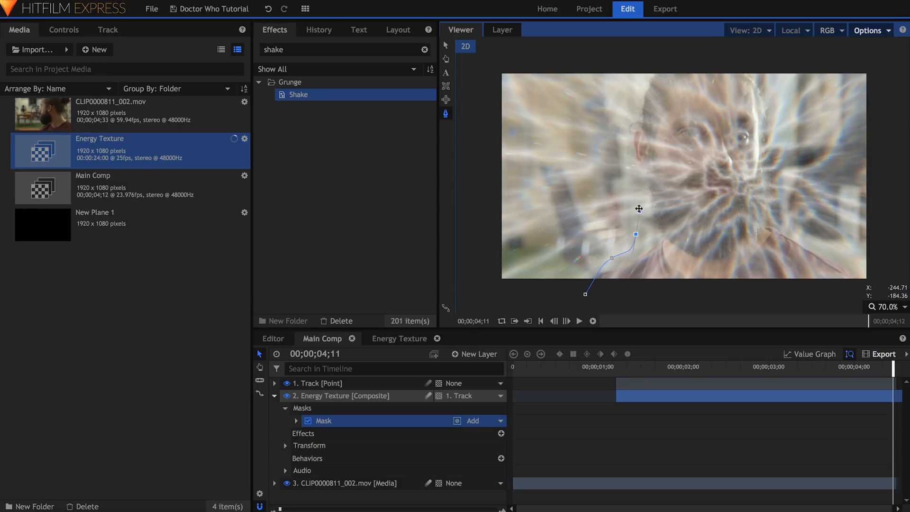
{"action": "left_click_drag", "start_coordinate": [652, 60], "coordinate": [661, 60]}
{"action": "left_click", "coordinate": [727, 57]}
{"action": "left_click_drag", "start_coordinate": [769, 91], "coordinate": [770, 121]}
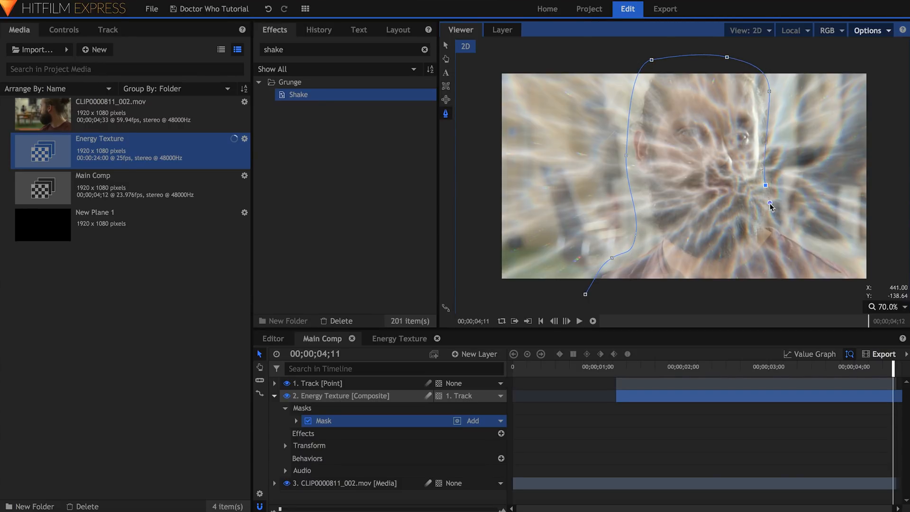
{"action": "left_click_drag", "start_coordinate": [855, 260], "coordinate": [811, 257]}
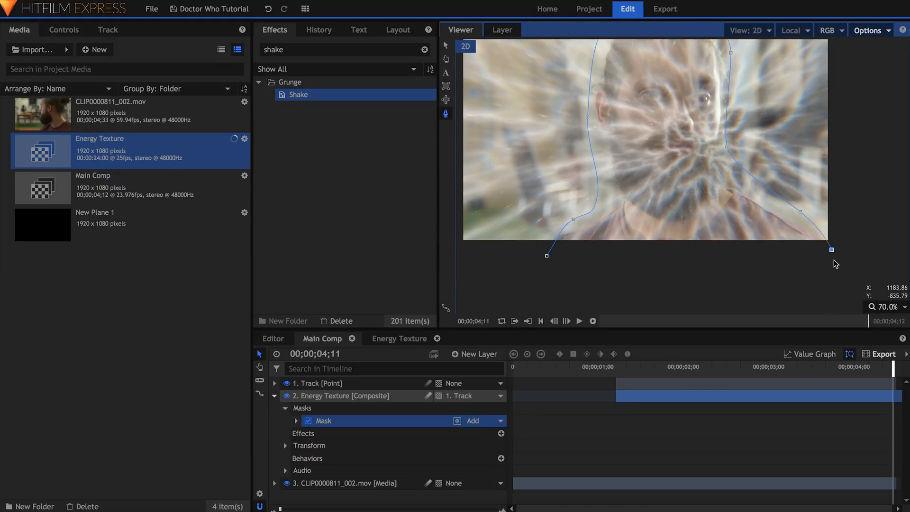
{"action": "left_click_drag", "start_coordinate": [547, 257], "coordinate": [549, 261]}
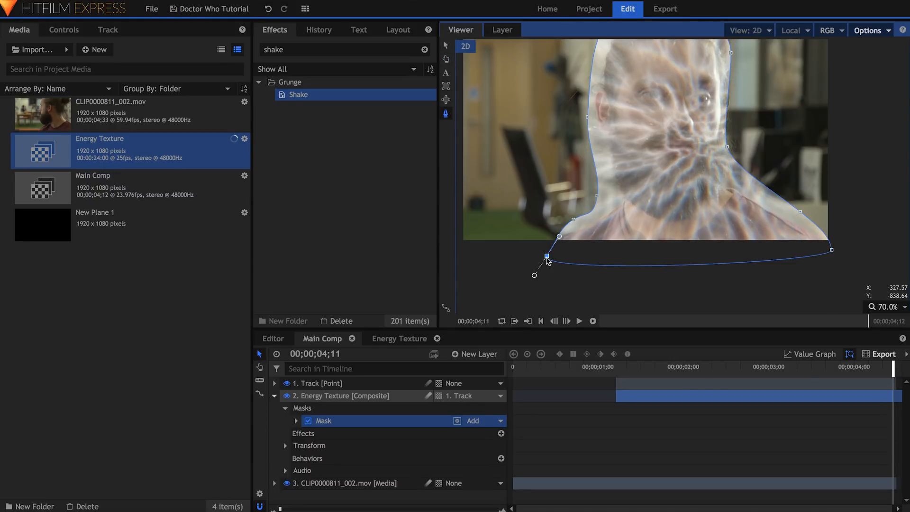
{"action": "key", "text": "v"}
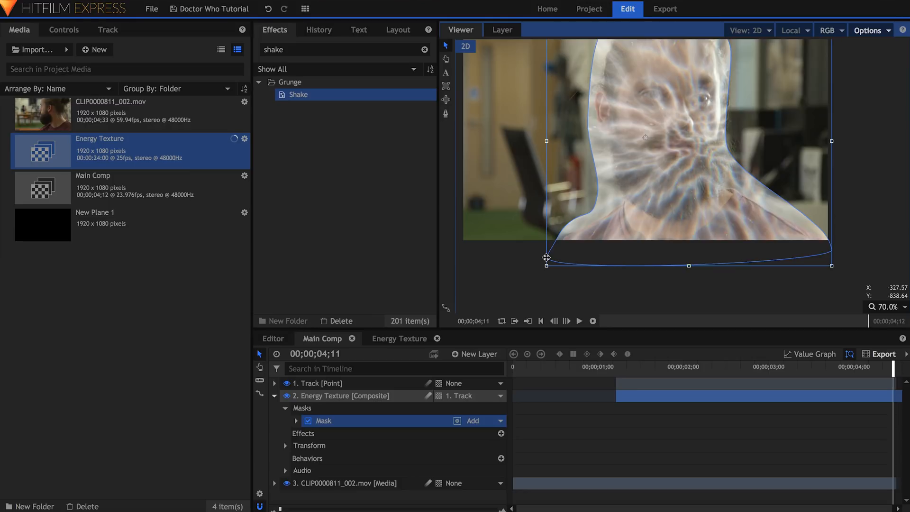
- Invert the head-and-shoulders mask and set its feather strength to 185 px
{"action": "left_click", "coordinate": [71, 31]}
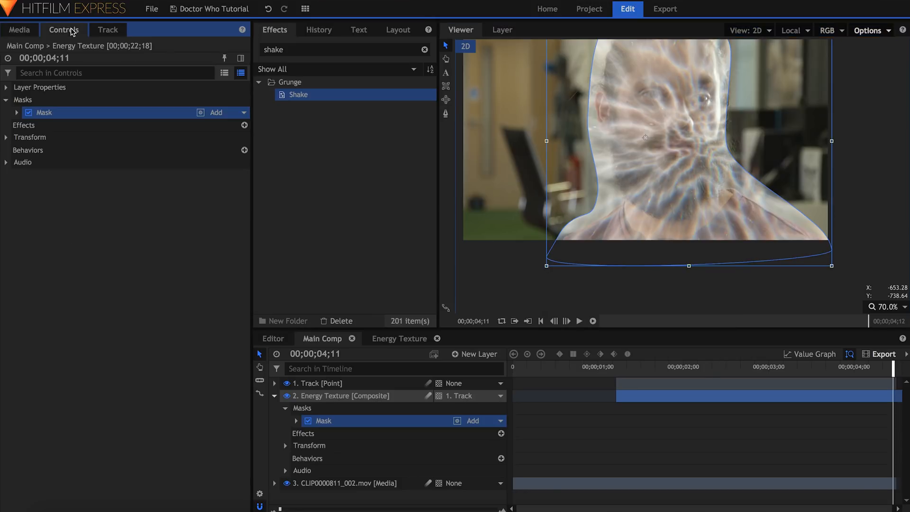
{"action": "left_click", "coordinate": [201, 114]}
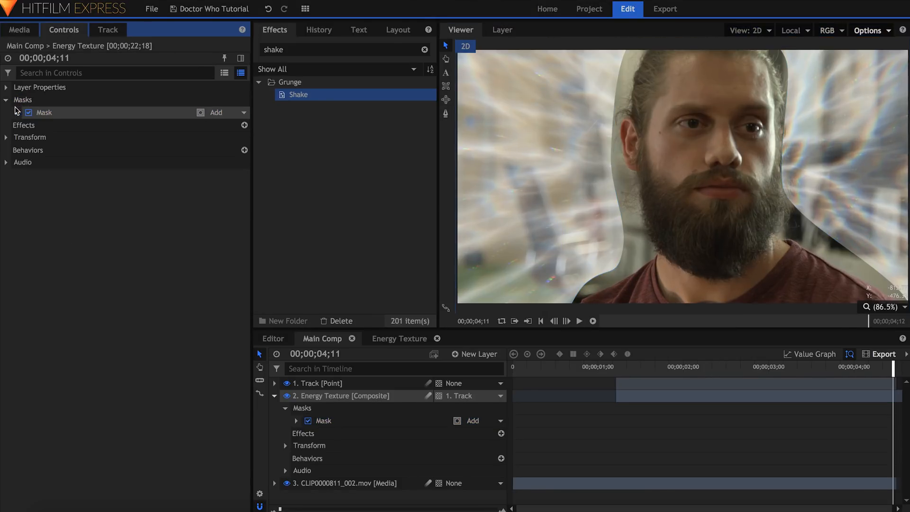
{"action": "left_click", "coordinate": [17, 112]}
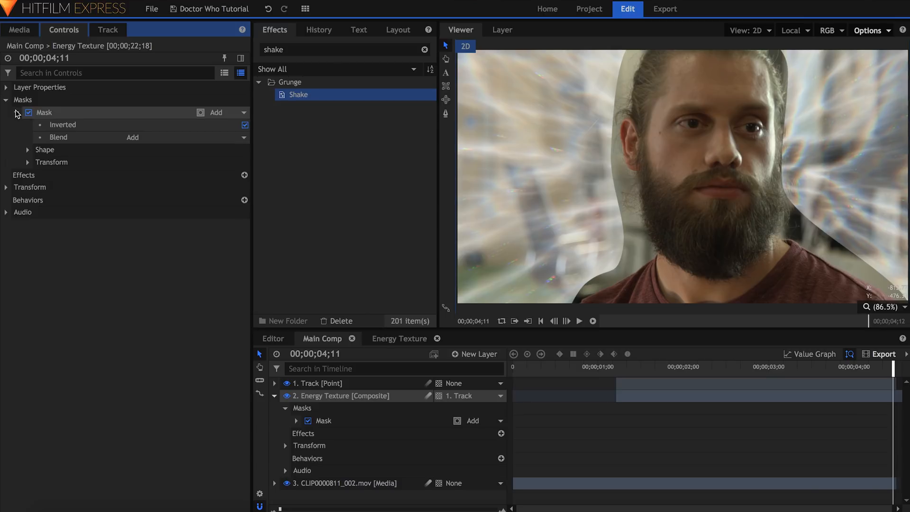
{"action": "left_click", "coordinate": [27, 150]}
{"action": "left_click_drag", "start_coordinate": [233, 188], "coordinate": [321, 188]}
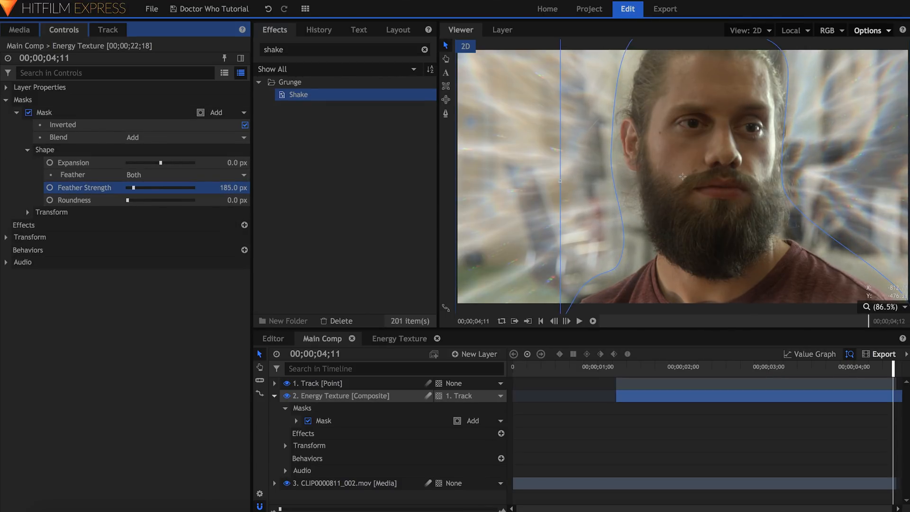
- Add an elliptical mask over the upper-left corner of the Energy Texture frame and set its blend to Subtract
{"action": "left_click", "coordinate": [425, 50]}
{"action": "left_click", "coordinate": [445, 98]}
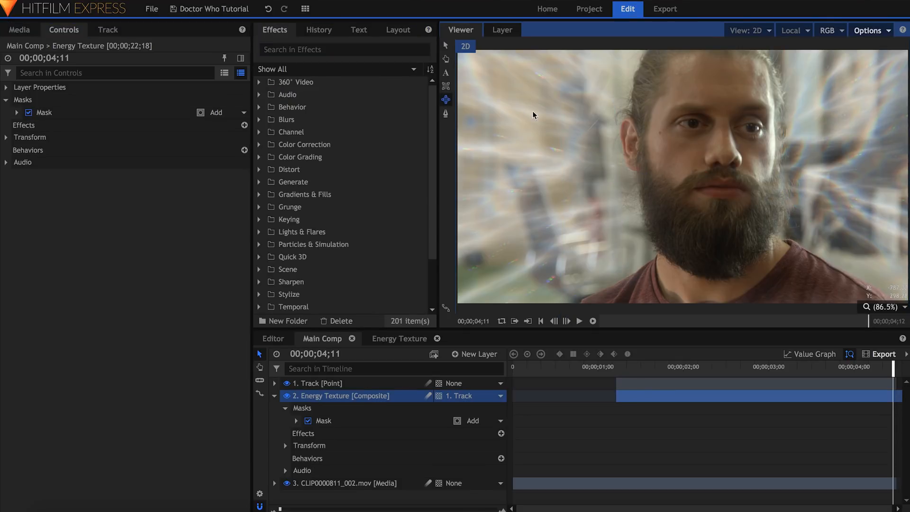
{"action": "scroll", "coordinate": [673, 143], "scroll_direction": "down", "scroll_amount": 3}
{"action": "left_click", "coordinate": [489, 57]}
{"action": "left_click_drag", "start_coordinate": [501, 74], "coordinate": [618, 224]}
{"action": "left_click_drag", "start_coordinate": [581, 183], "coordinate": [553, 167]}
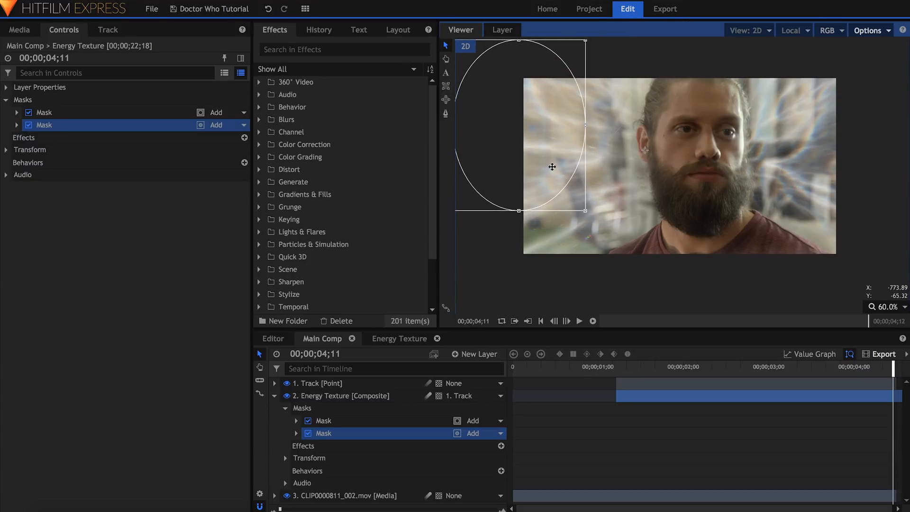
{"action": "left_click", "coordinate": [217, 124]}
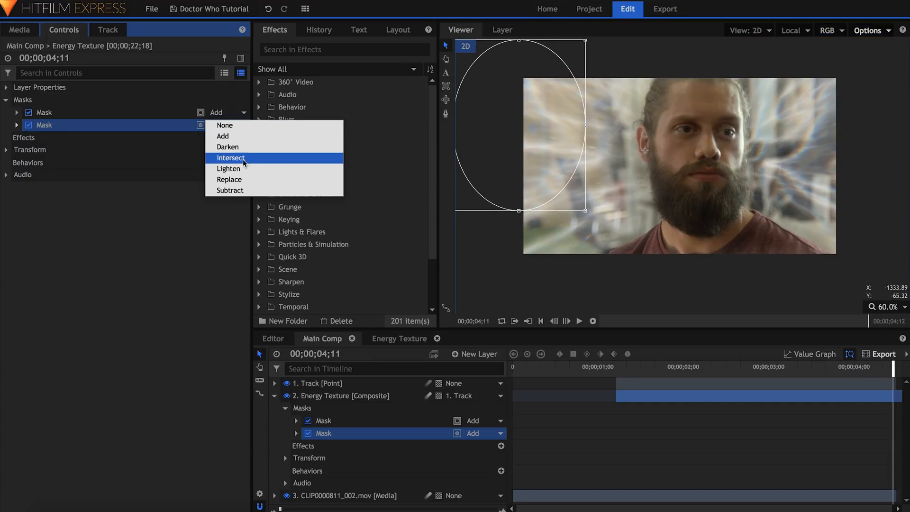
{"action": "left_click", "coordinate": [252, 190]}
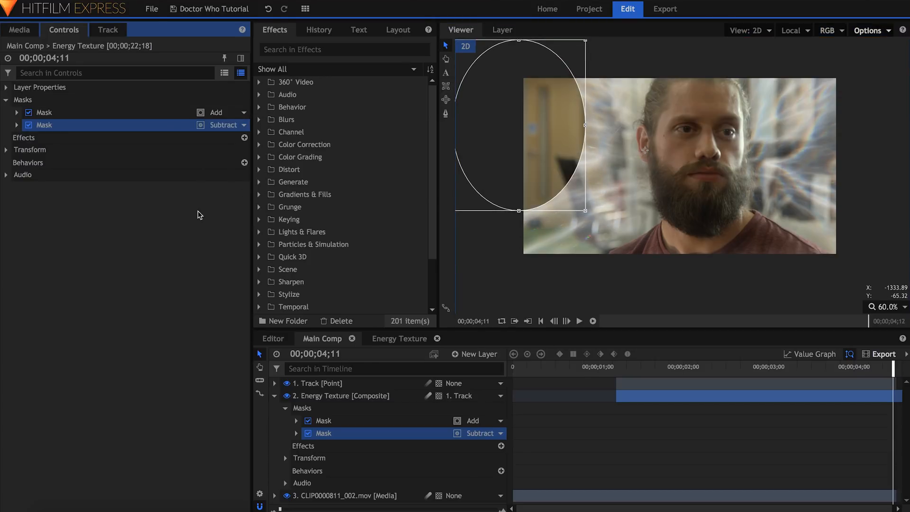
- Set the elliptical mask's feather strength to 231 px and enlarge the ellipse slightly towards the man
{"action": "left_click", "coordinate": [16, 125]}
{"action": "left_click", "coordinate": [27, 162]}
{"action": "left_click_drag", "start_coordinate": [128, 200], "coordinate": [135, 201]}
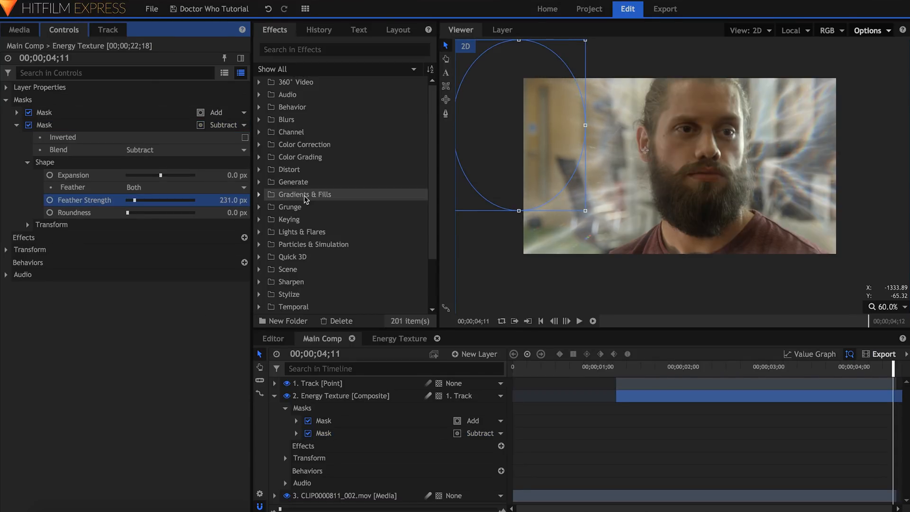
{"action": "left_click_drag", "start_coordinate": [584, 210], "coordinate": [592, 215]}
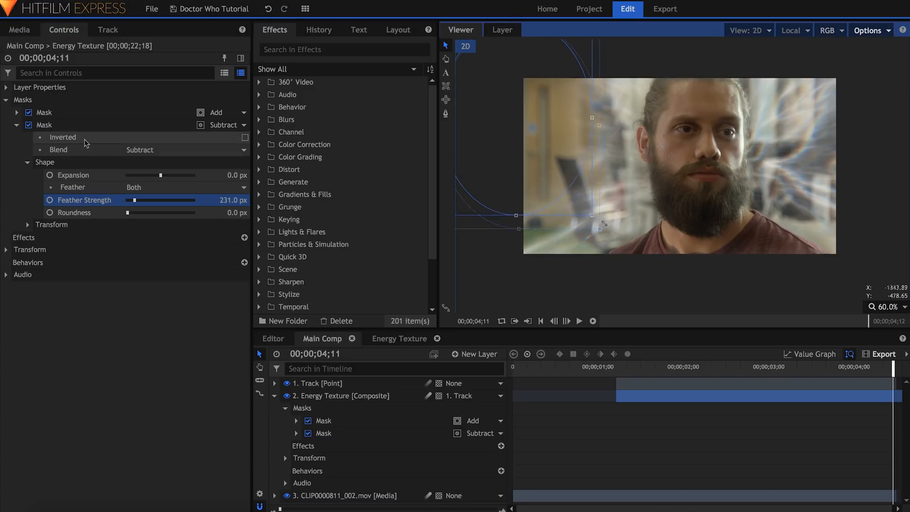
- Duplicate the elliptical Subtract mask and move the copy to the right-hand edge of the frame
{"action": "left_click", "coordinate": [17, 125]}
{"action": "right_click", "coordinate": [66, 128]}
{"action": "left_click", "coordinate": [97, 172]}
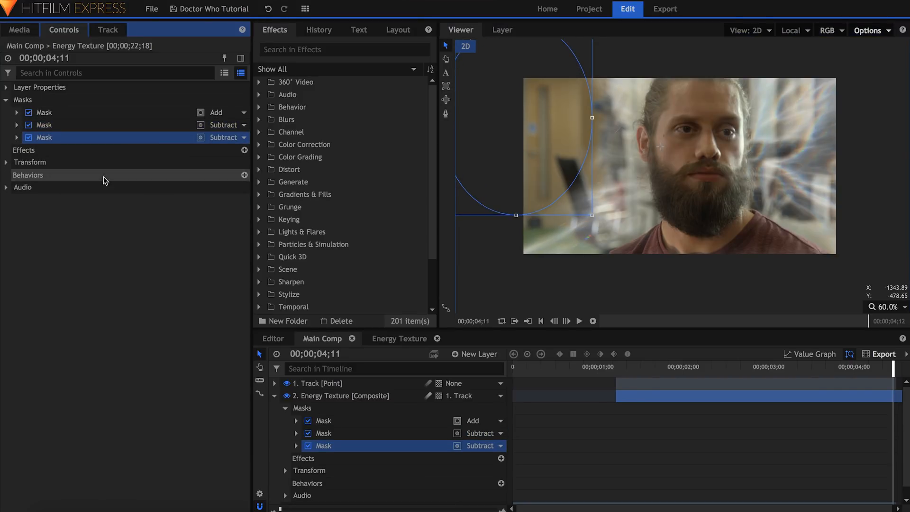
{"action": "left_click_drag", "start_coordinate": [504, 179], "coordinate": [849, 189]}
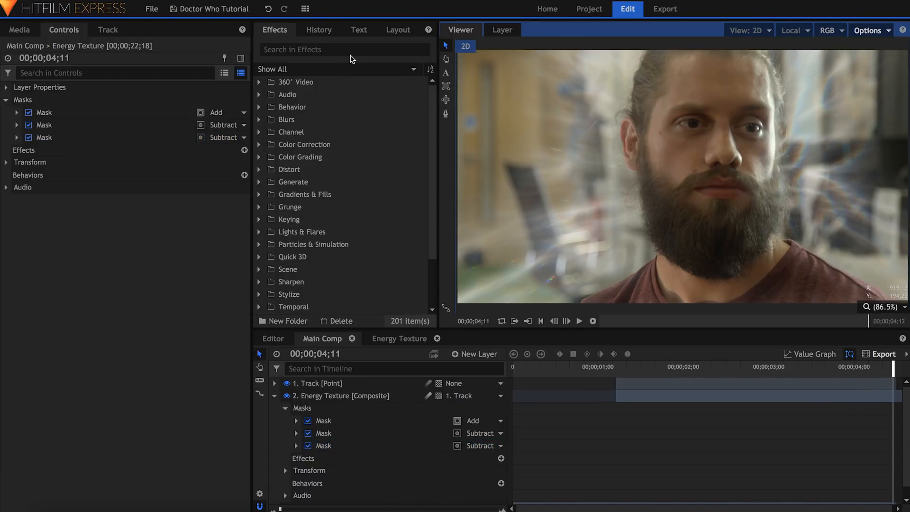
- Add the Curves effect to the Energy Texture layer and open its settings
{"action": "left_click", "coordinate": [353, 52]}
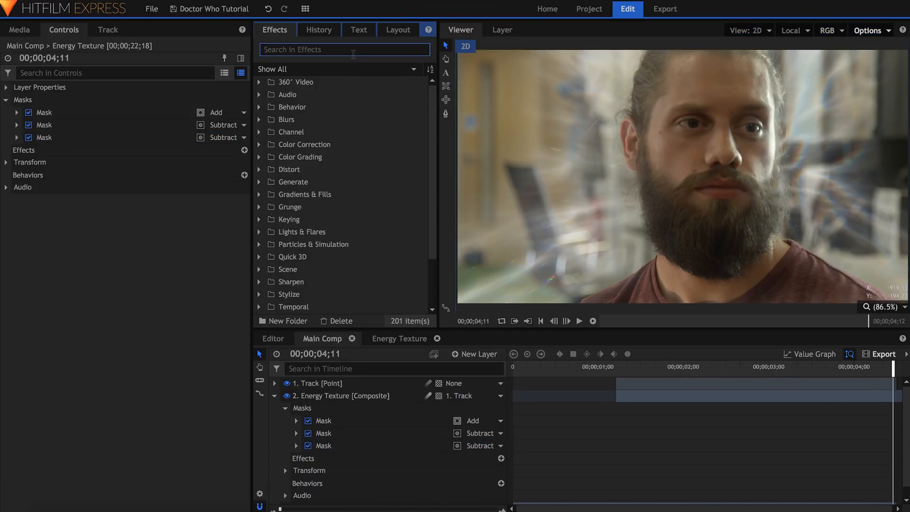
{"action": "type", "text": "curves"}
{"action": "left_click", "coordinate": [339, 99]}
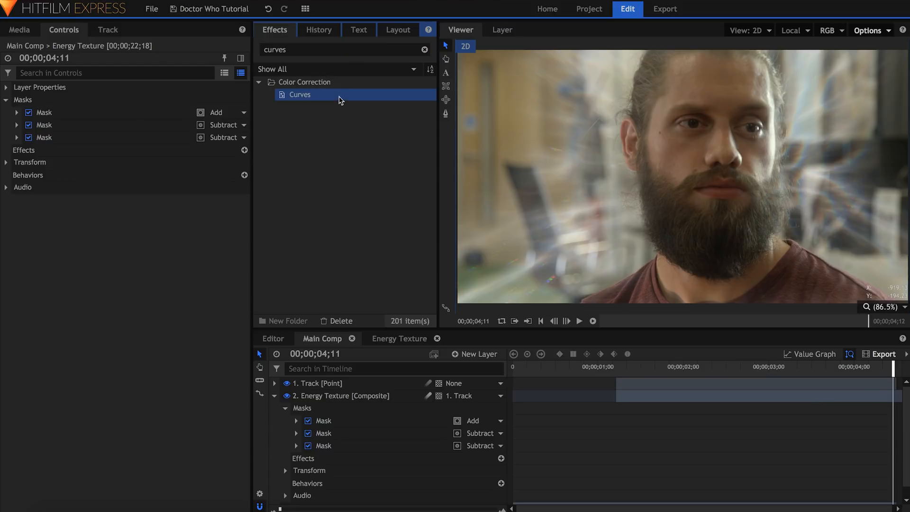
{"action": "left_click_drag", "start_coordinate": [27, 140], "coordinate": [20, 151]}
{"action": "left_click", "coordinate": [17, 163]}
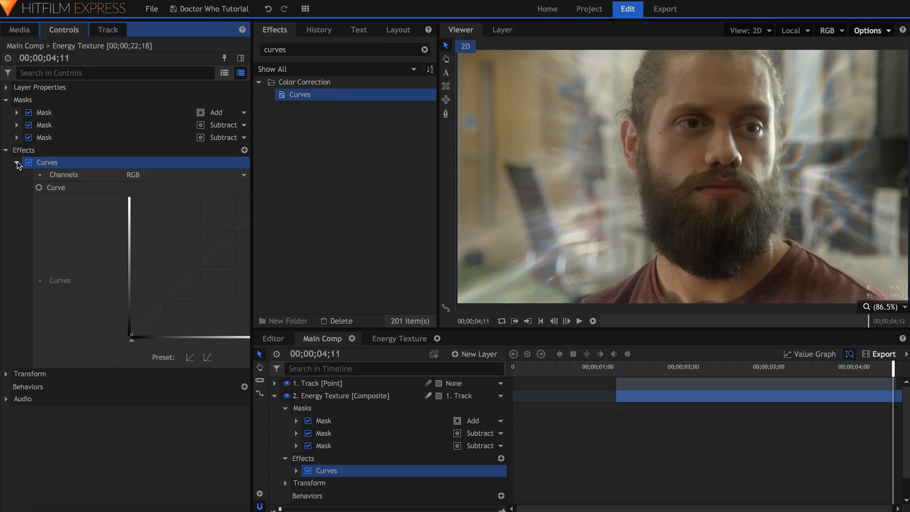
- Raise the midpoint of the Red curve strongly and that of the Green curve slightly less to warm the energy
{"action": "left_click_drag", "start_coordinate": [251, 196], "coordinate": [287, 195]}
{"action": "left_click", "coordinate": [280, 175]}
{"action": "left_click", "coordinate": [252, 186]}
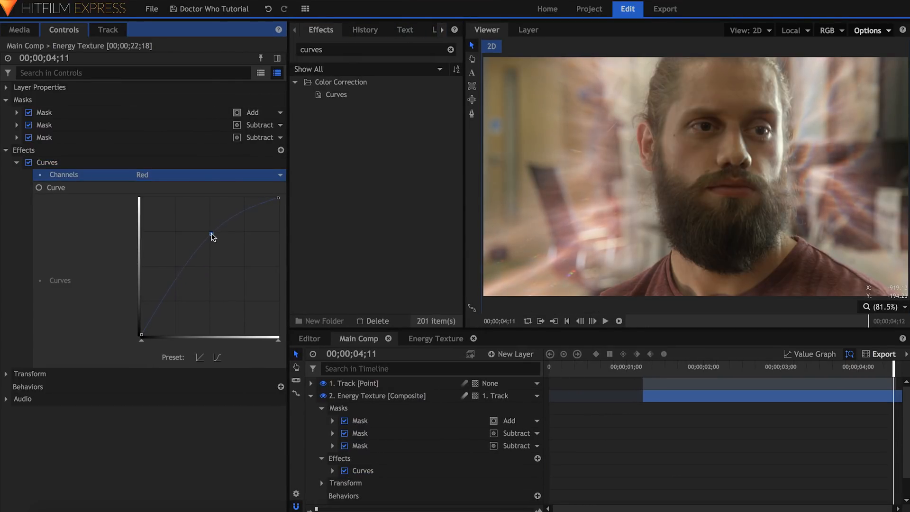
{"action": "left_click", "coordinate": [195, 176]}
{"action": "left_click", "coordinate": [194, 199]}
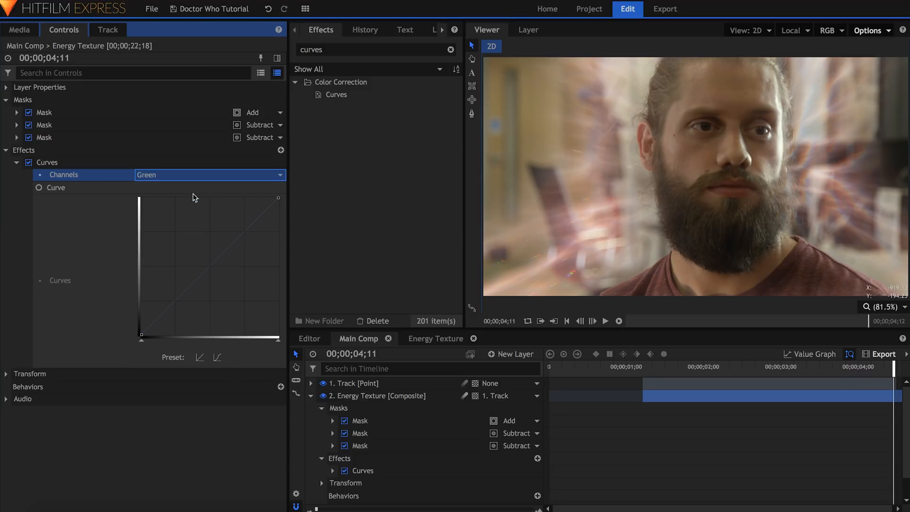
{"action": "left_click_drag", "start_coordinate": [219, 258], "coordinate": [212, 252]}
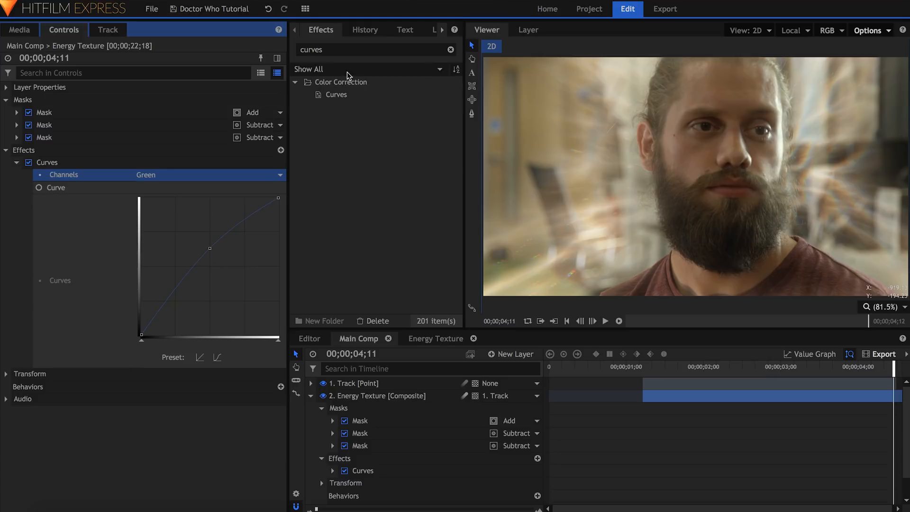
- Add the Hue, Saturation & Lightness effect to the Energy Texture layer below Curves
{"action": "left_click", "coordinate": [302, 50]}
{"action": "type", "text": "sat"}
{"action": "left_click_drag", "start_coordinate": [332, 97], "coordinate": [112, 274]}
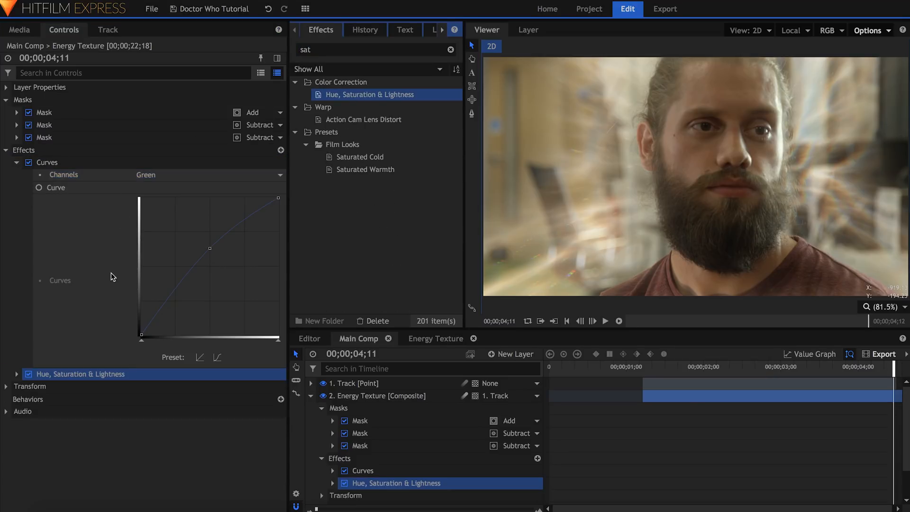
- Set the Master saturation of the Hue, Saturation & Lightness effect to 32, leaving the hue shift at 0
{"action": "left_click", "coordinate": [17, 163]}
{"action": "left_click", "coordinate": [17, 175]}
{"action": "left_click", "coordinate": [28, 187]}
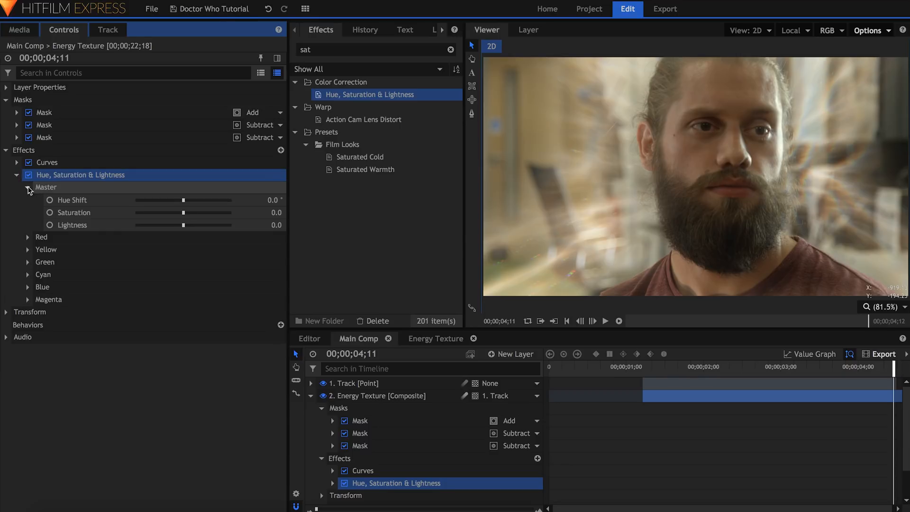
{"action": "left_click_drag", "start_coordinate": [184, 213], "coordinate": [158, 196]}
{"action": "key", "text": "ctrl+z"}
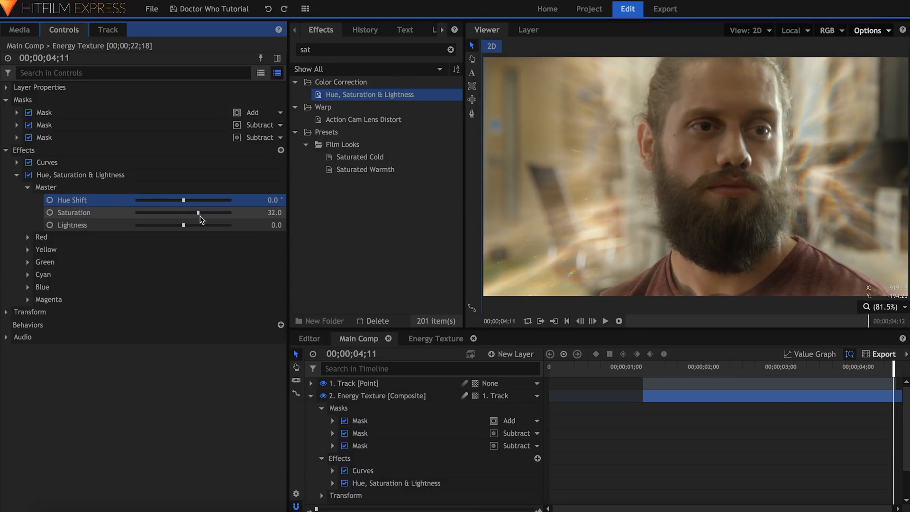
{"action": "left_click", "coordinate": [17, 175]}
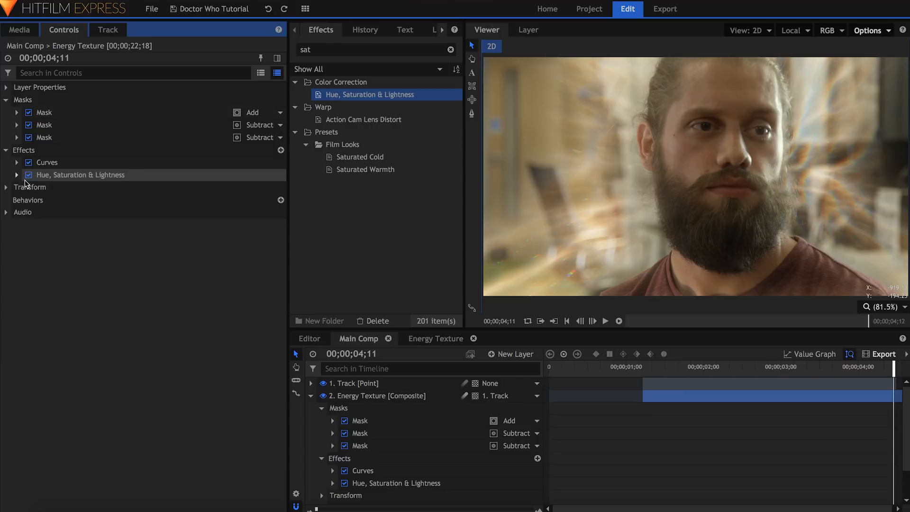
- Add the Glow effect from Lights & Flares to the Energy Texture layer and open its settings
{"action": "left_click", "coordinate": [451, 49]}
{"action": "type", "text": "glow"}
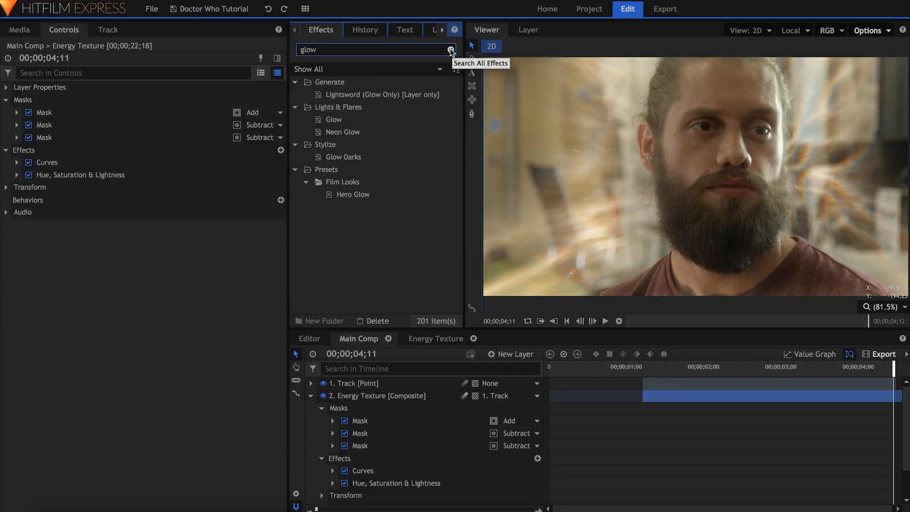
{"action": "left_click", "coordinate": [387, 129]}
{"action": "left_click", "coordinate": [393, 121]}
{"action": "left_click_drag", "start_coordinate": [247, 132], "coordinate": [73, 181]}
{"action": "left_click", "coordinate": [17, 188]}
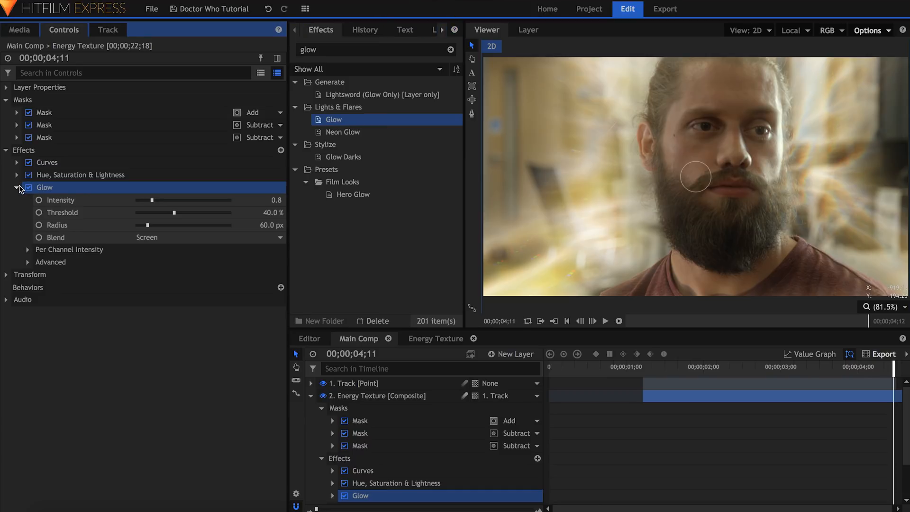
- Keep the Glow's blend on Screen and adjust its radius and intensity
{"action": "left_click", "coordinate": [181, 237]}
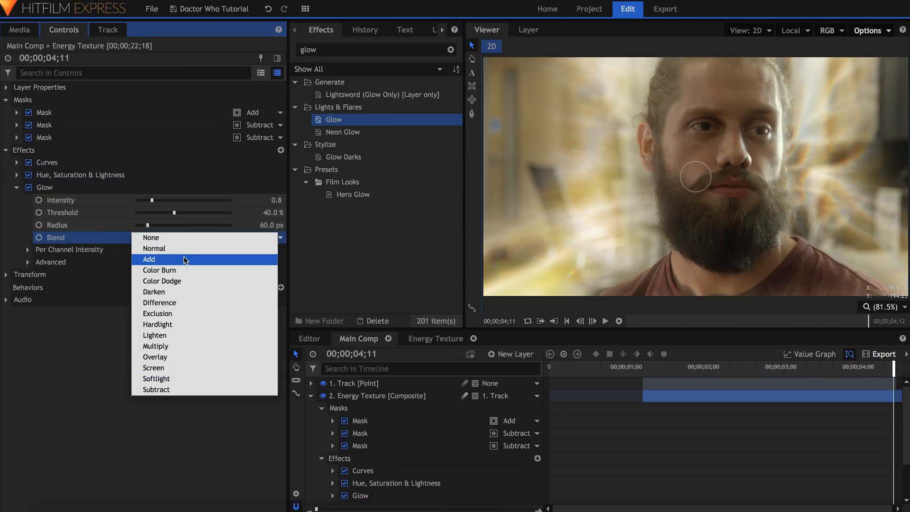
{"action": "left_click", "coordinate": [185, 368]}
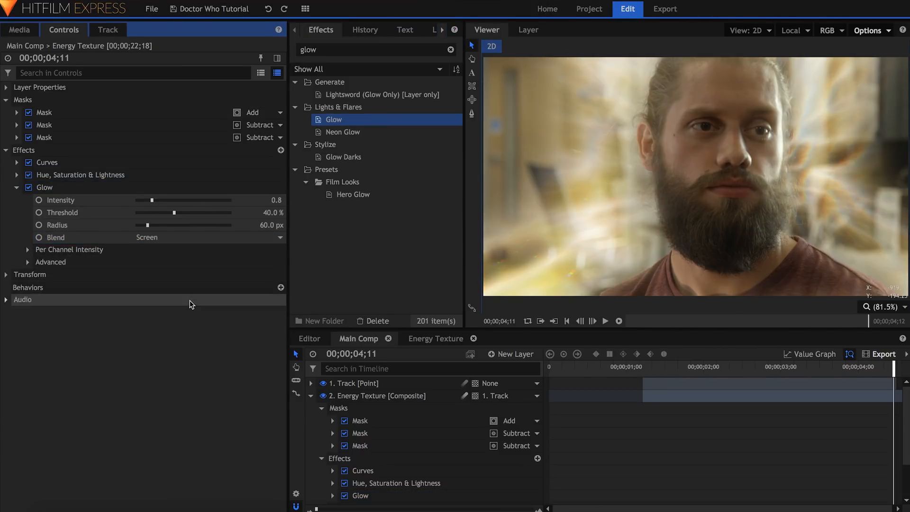
{"action": "mouse_move", "coordinate": [148, 225]}
{"action": "left_mouse_down"}
{"action": "mouse_move", "coordinate": [190, 226]}
{"action": "mouse_move", "coordinate": [141, 214]}
{"action": "mouse_move", "coordinate": [160, 214]}
{"action": "left_mouse_up"}
{"action": "left_click_drag", "start_coordinate": [152, 200], "coordinate": [216, 216]}
{"action": "left_click", "coordinate": [16, 175]}
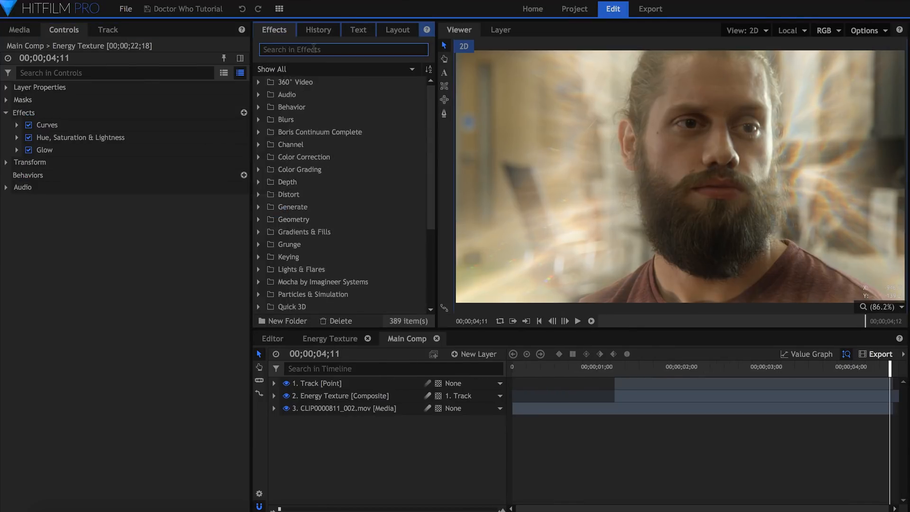
- Add the Anamorphic Lens Flare effect to the Energy Texture layer below Glow and set its threshold to 0.46
{"action": "left_click", "coordinate": [314, 49]}
{"action": "type", "text": "ana"}
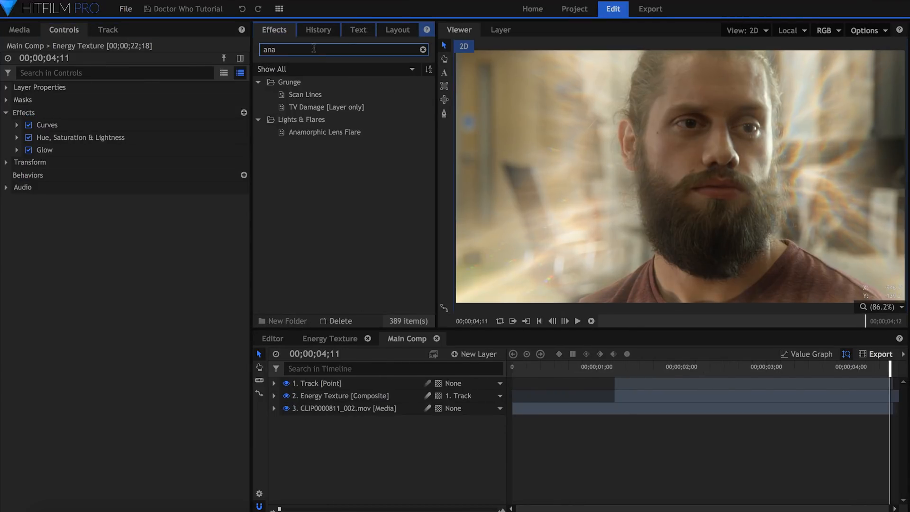
{"action": "left_click", "coordinate": [364, 134]}
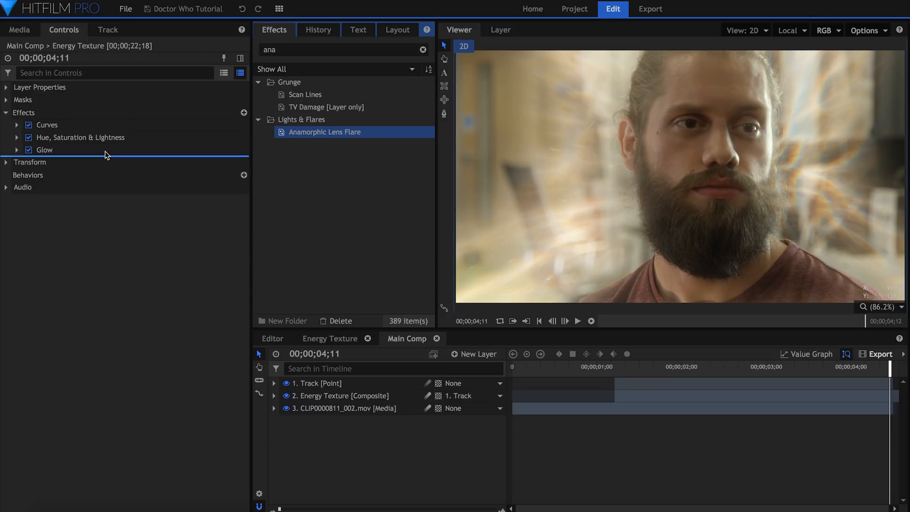
{"action": "left_click_drag", "start_coordinate": [107, 155], "coordinate": [108, 156]}
{"action": "left_click", "coordinate": [16, 163]}
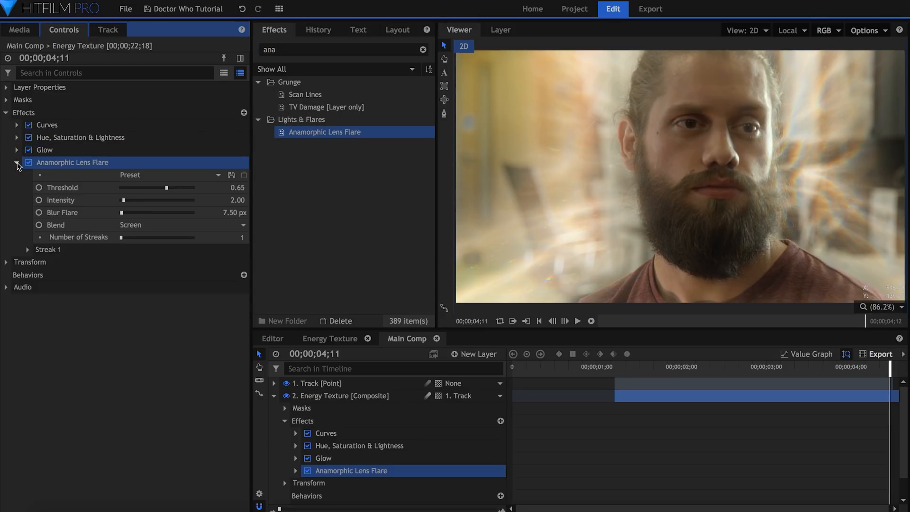
{"action": "mouse_move", "coordinate": [166, 188]}
{"action": "left_mouse_down"}
{"action": "mouse_move", "coordinate": [134, 187]}
{"action": "mouse_move", "coordinate": [154, 189]}
{"action": "left_mouse_up"}
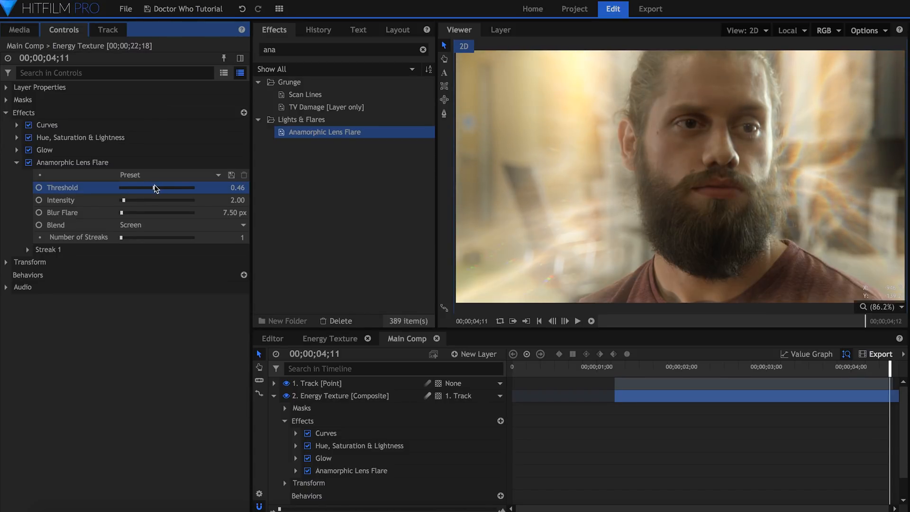
- Duplicate the Anamorphic Lens Flare and set the copy's Streak 1 to Horizontal orientation with Vertical Pivot off
{"action": "left_click", "coordinate": [16, 163]}
{"action": "key", "text": "ctrl+d"}
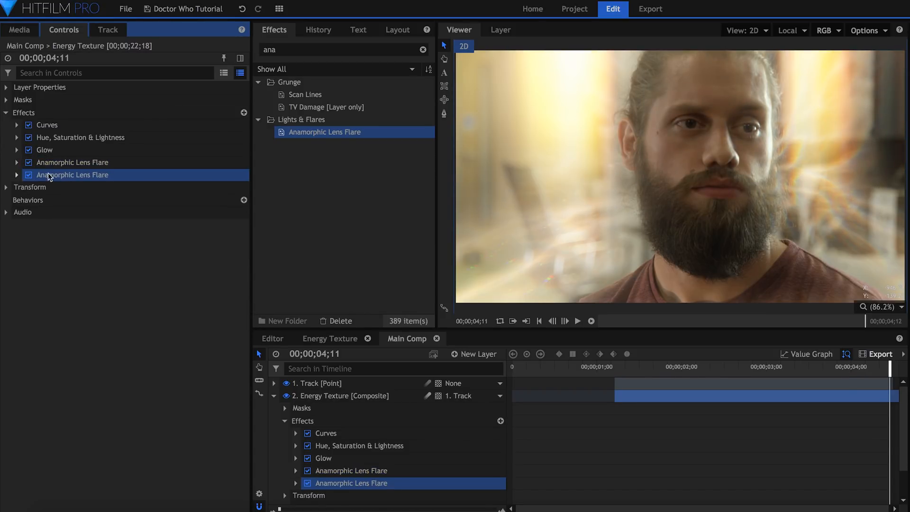
{"action": "left_click", "coordinate": [16, 175]}
{"action": "left_click", "coordinate": [28, 262]}
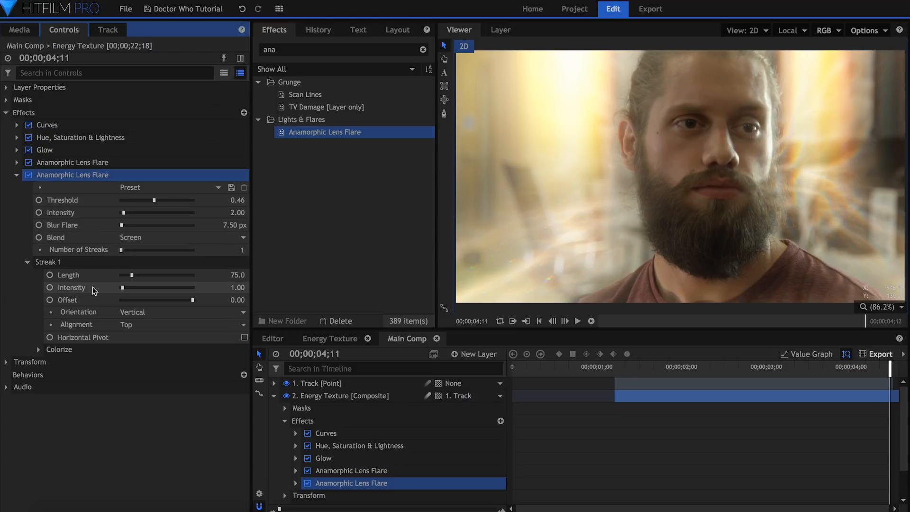
{"action": "left_click", "coordinate": [154, 315]}
{"action": "left_click", "coordinate": [166, 312]}
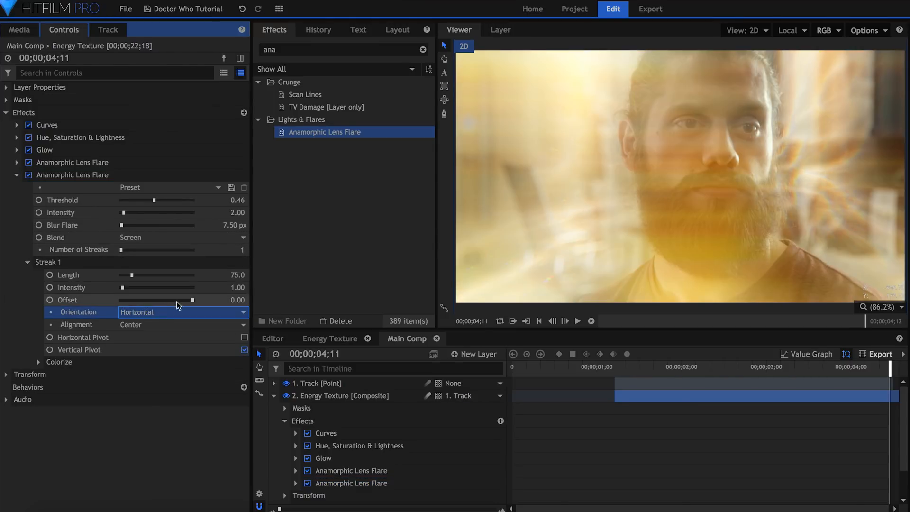
{"action": "left_click", "coordinate": [245, 350]}
- Set the duplicated Anamorphic Lens Flare's threshold to 0.66 and its overall intensity to 0.70
{"action": "left_click_drag", "start_coordinate": [155, 200], "coordinate": [171, 201]}
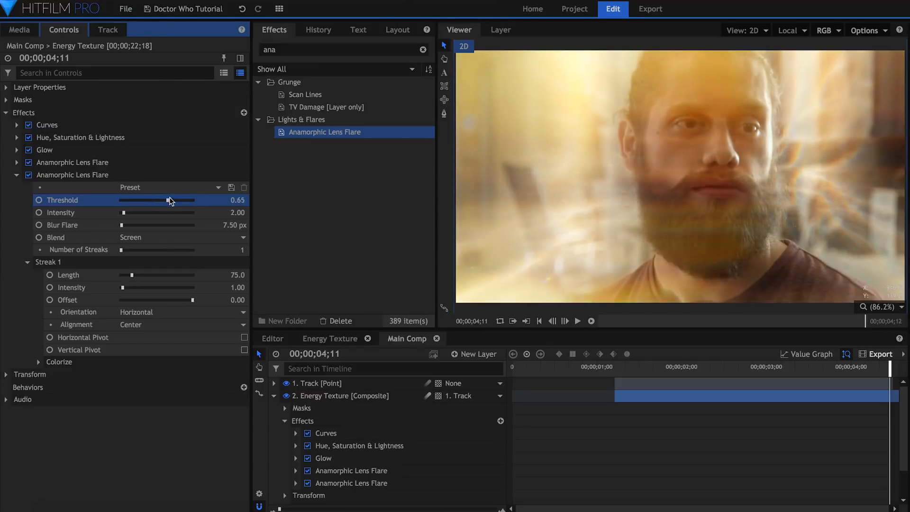
{"action": "left_click_drag", "start_coordinate": [234, 212], "coordinate": [220, 212]}
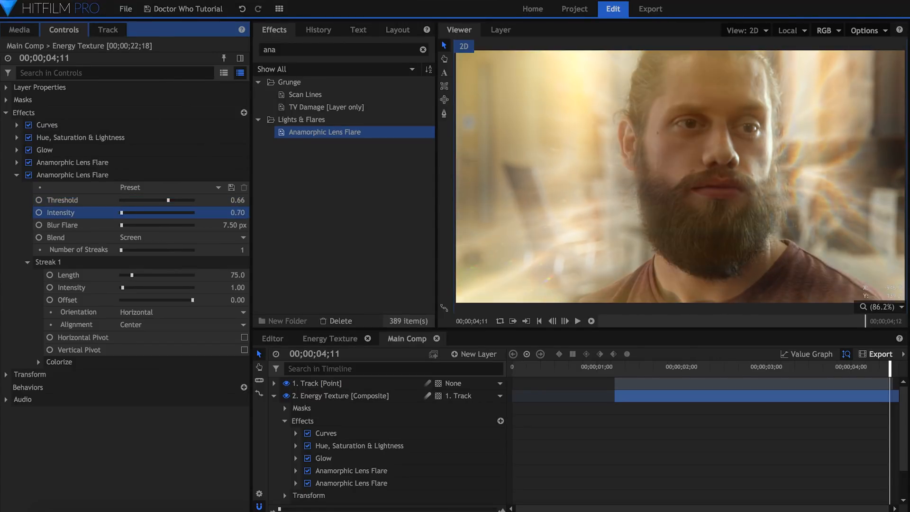